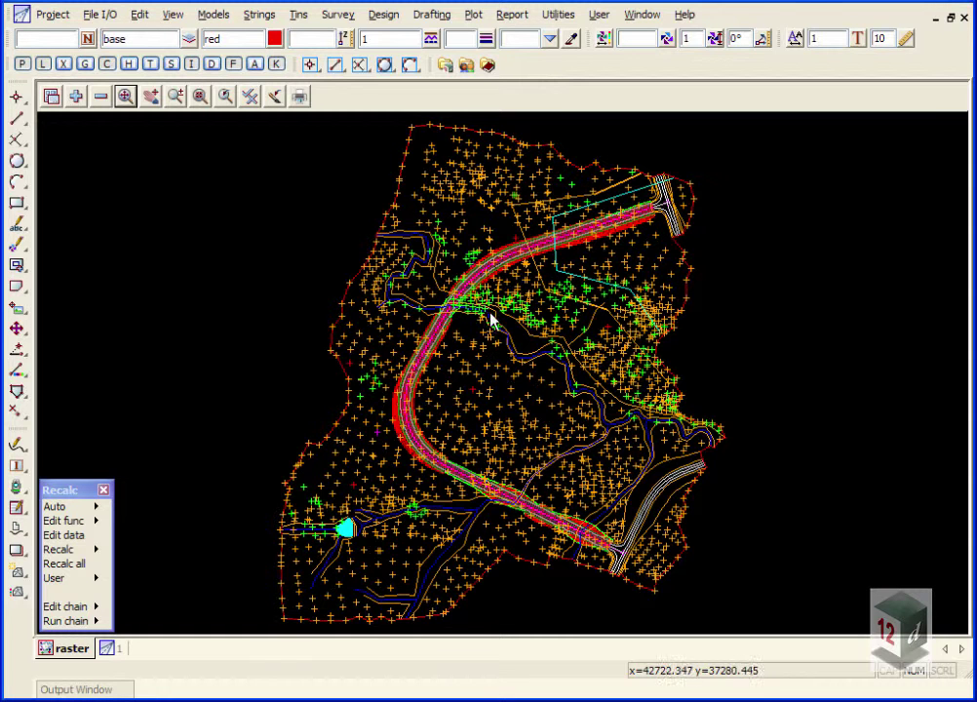
- Load the RURAL LHS template in Template Create/Edit and show its fixed cross-section links
{"action": "left_click", "coordinate": [16, 410]}
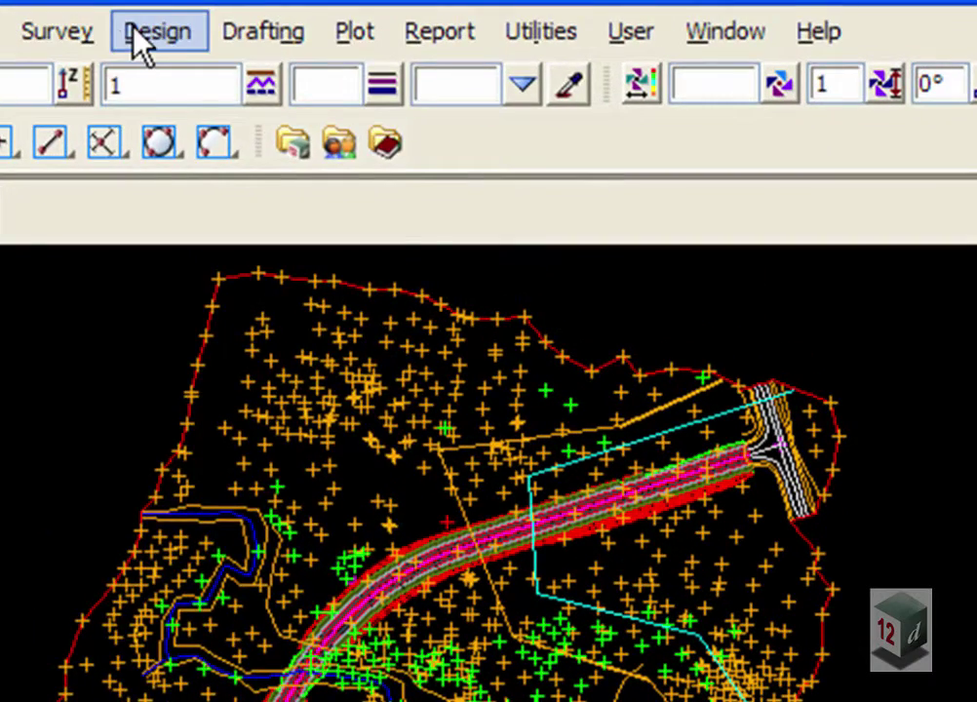
{"action": "left_click", "coordinate": [373, 15]}
{"action": "mouse_move", "coordinate": [181, 143]}
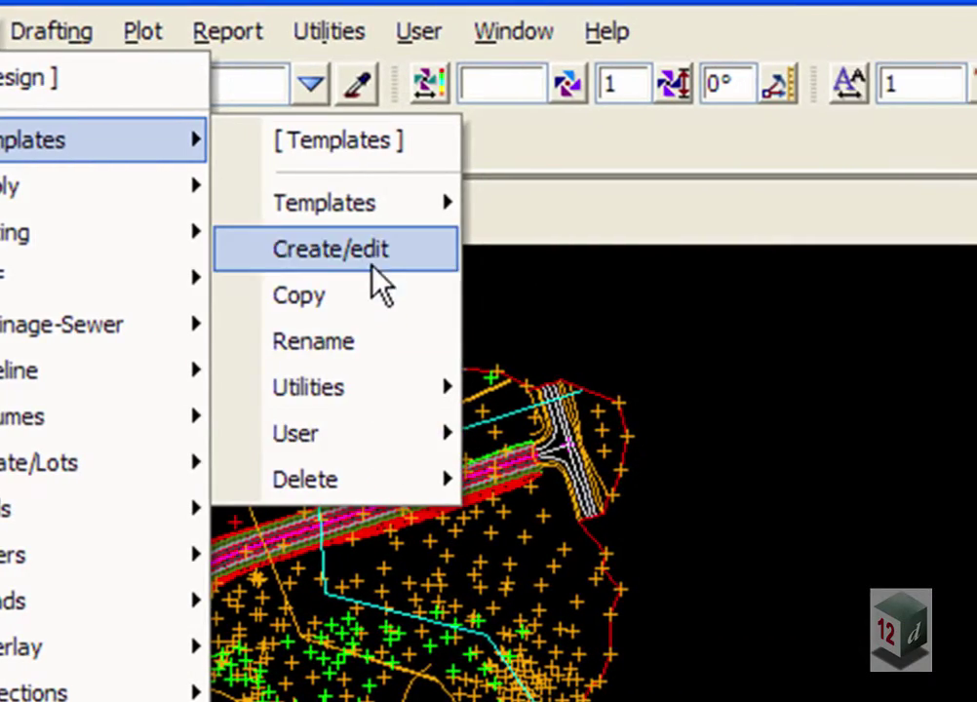
{"action": "left_click", "coordinate": [517, 250]}
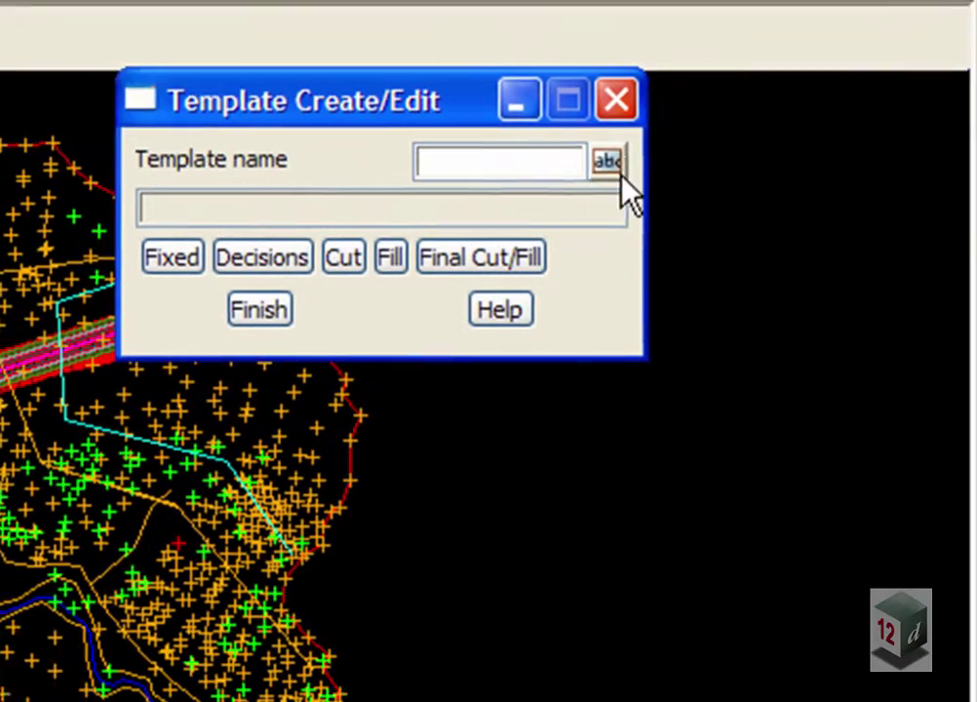
{"action": "left_click", "coordinate": [607, 162]}
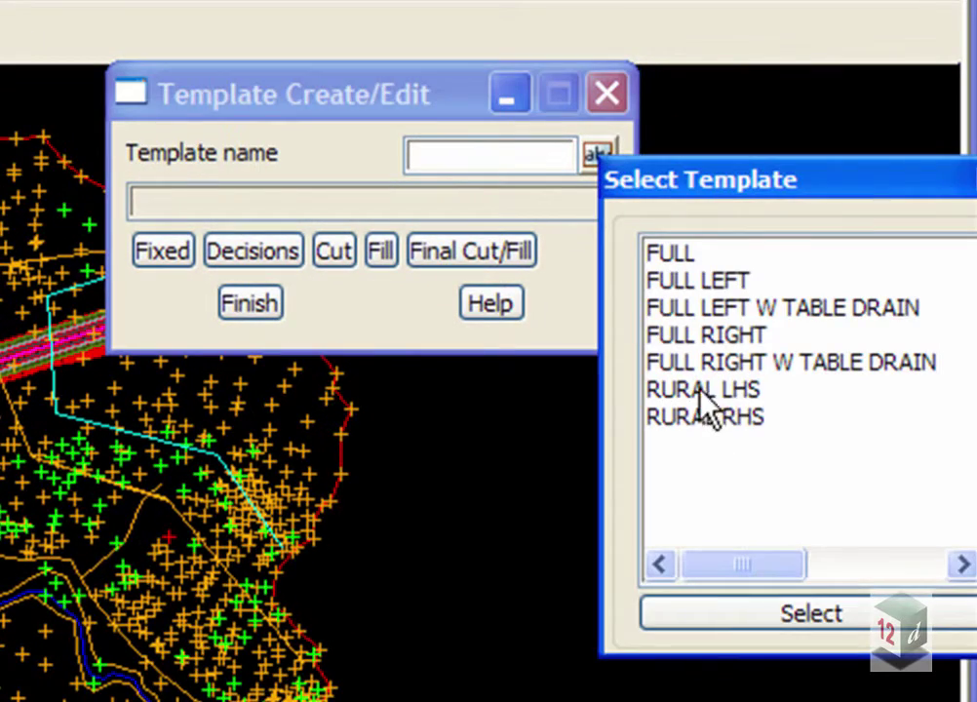
{"action": "double_click", "coordinate": [698, 404]}
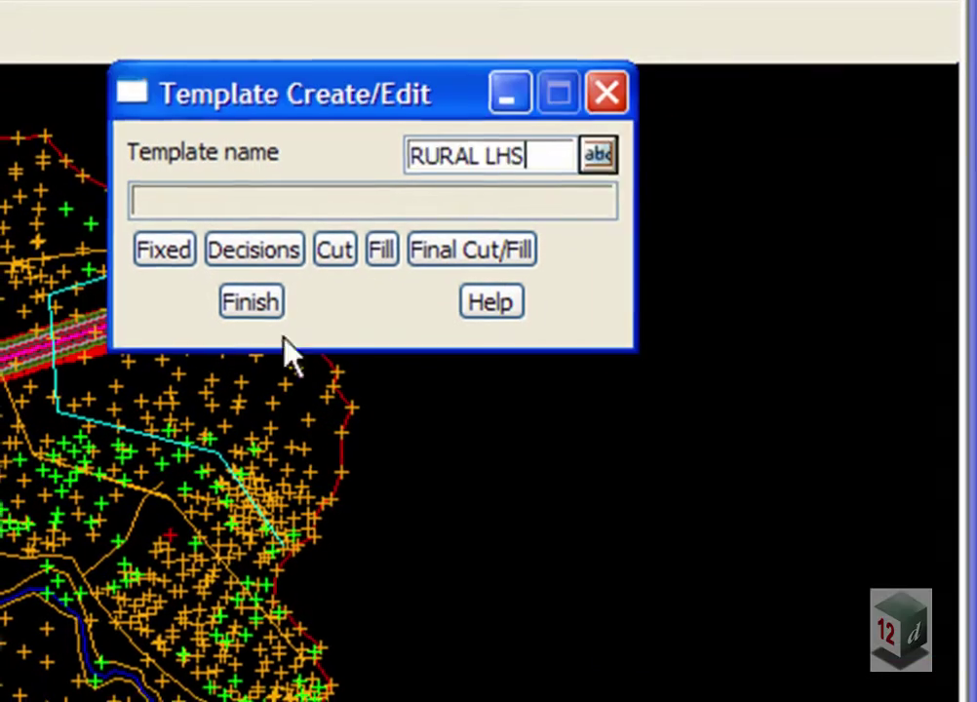
{"action": "left_click", "coordinate": [163, 249]}
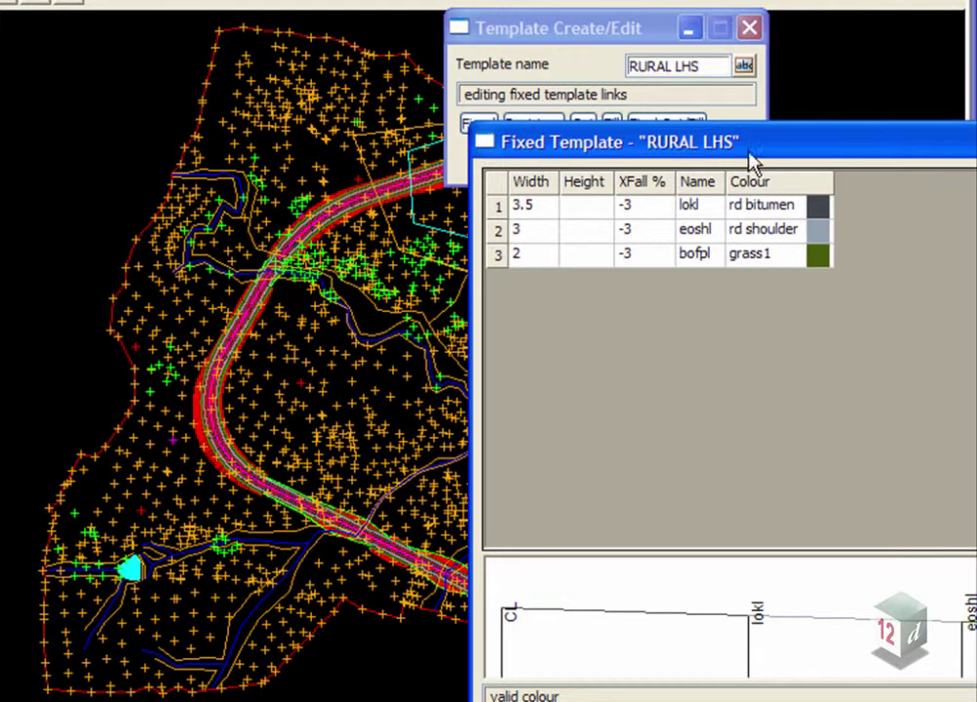
{"action": "left_click_drag", "start_coordinate": [756, 144], "coordinate": [492, 113]}
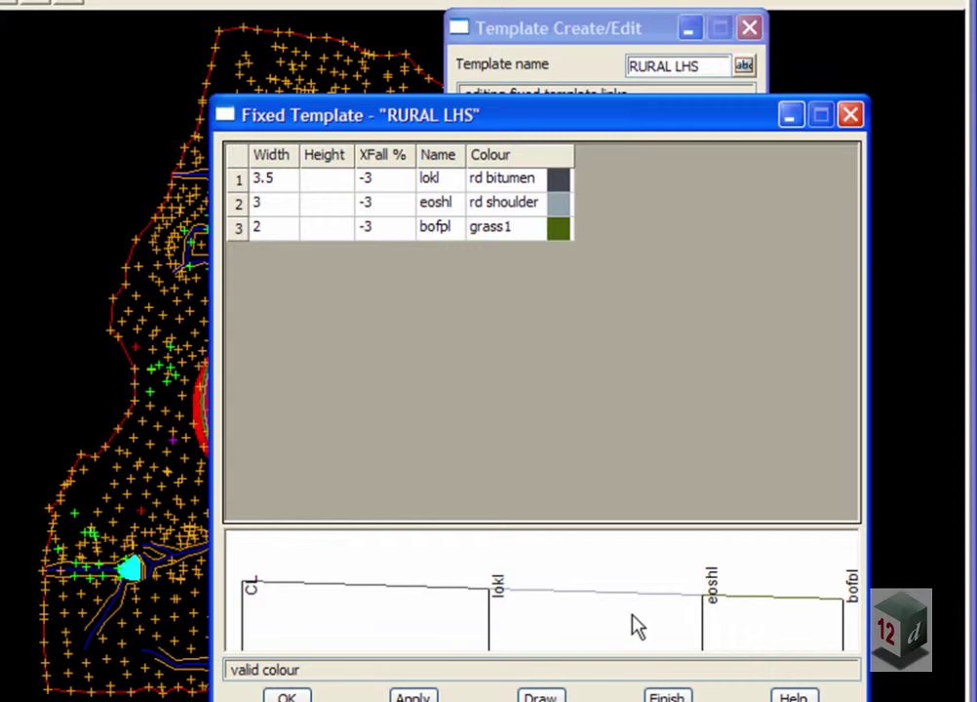
{"action": "double_click", "coordinate": [539, 185]}
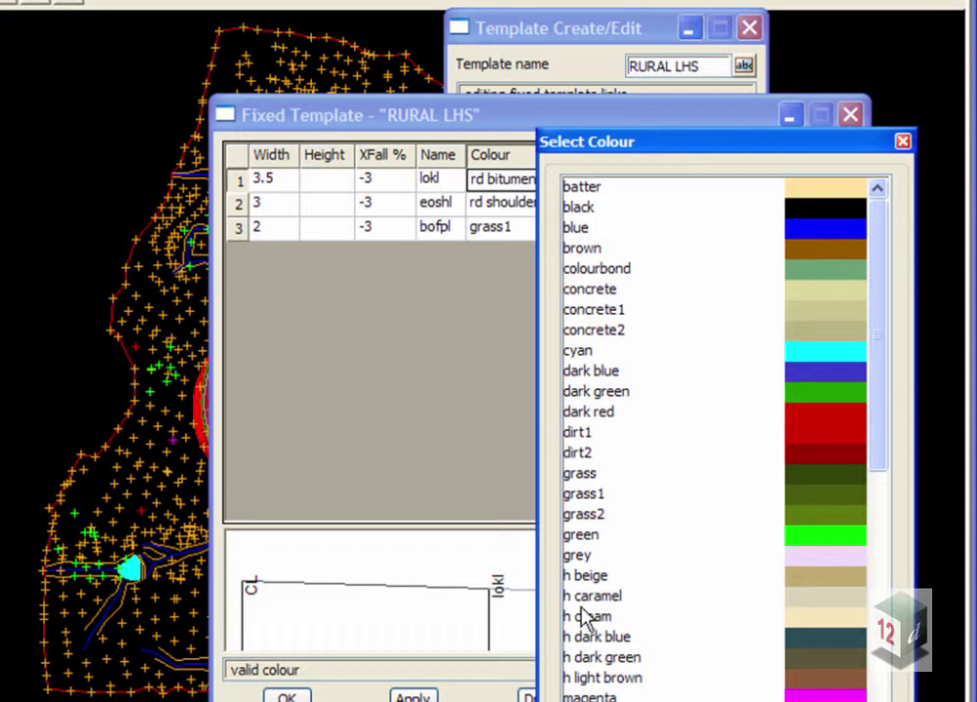
{"action": "left_click", "coordinate": [626, 620]}
{"action": "scroll", "coordinate": [628, 635], "scroll_direction": "down", "scroll_amount": 6}
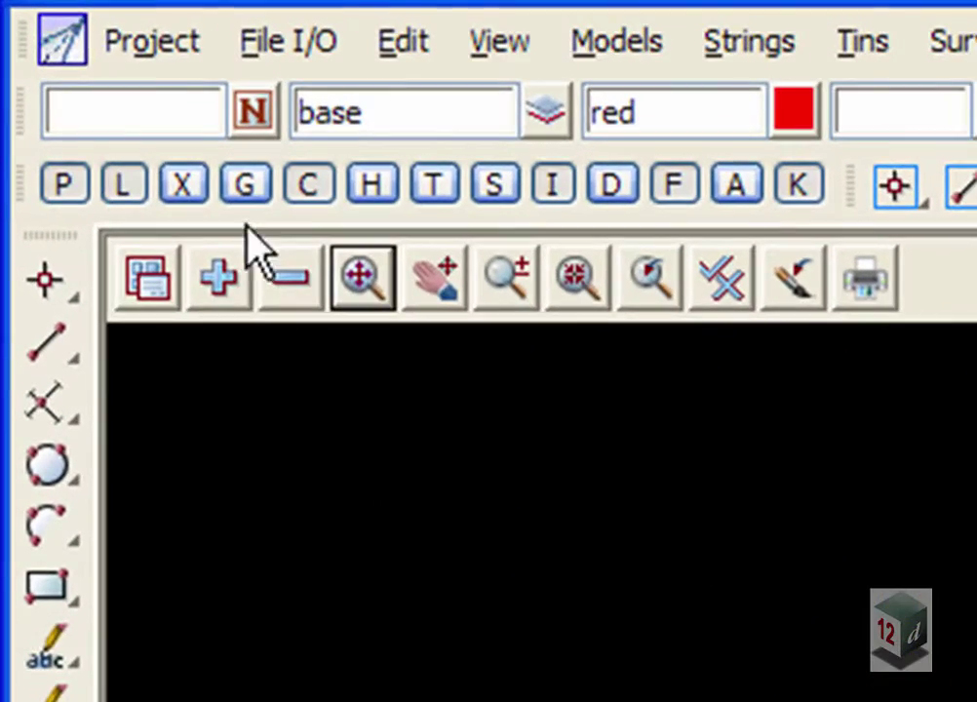
- Set the project's System Settings defaults and close the Defaults dialog
{"action": "left_click", "coordinate": [153, 39]}
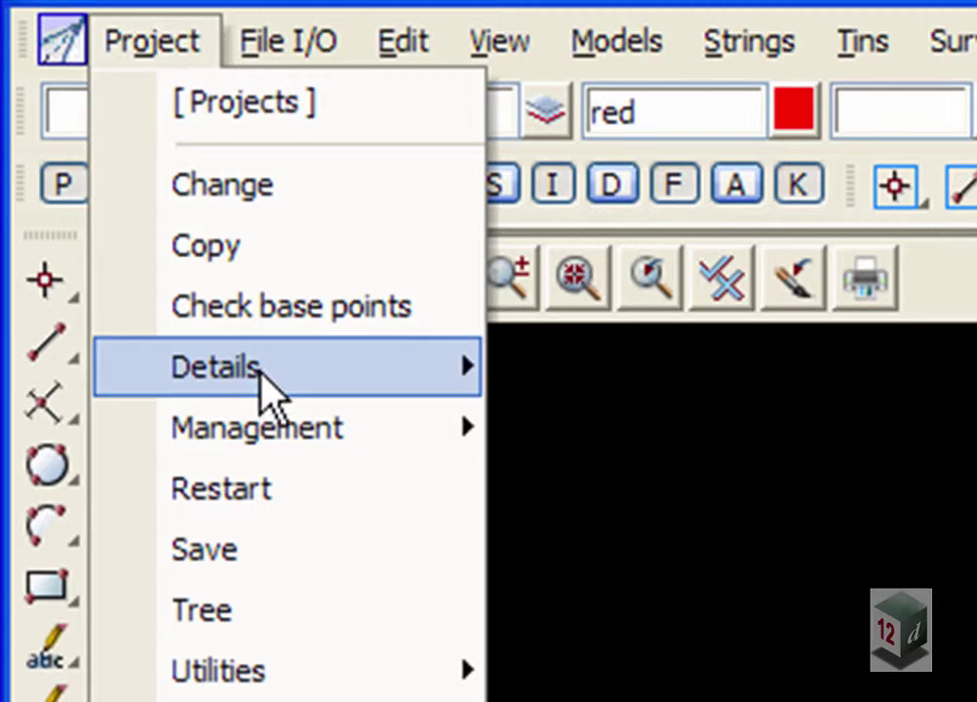
{"action": "mouse_move", "coordinate": [378, 431]}
{"action": "left_click", "coordinate": [770, 537]}
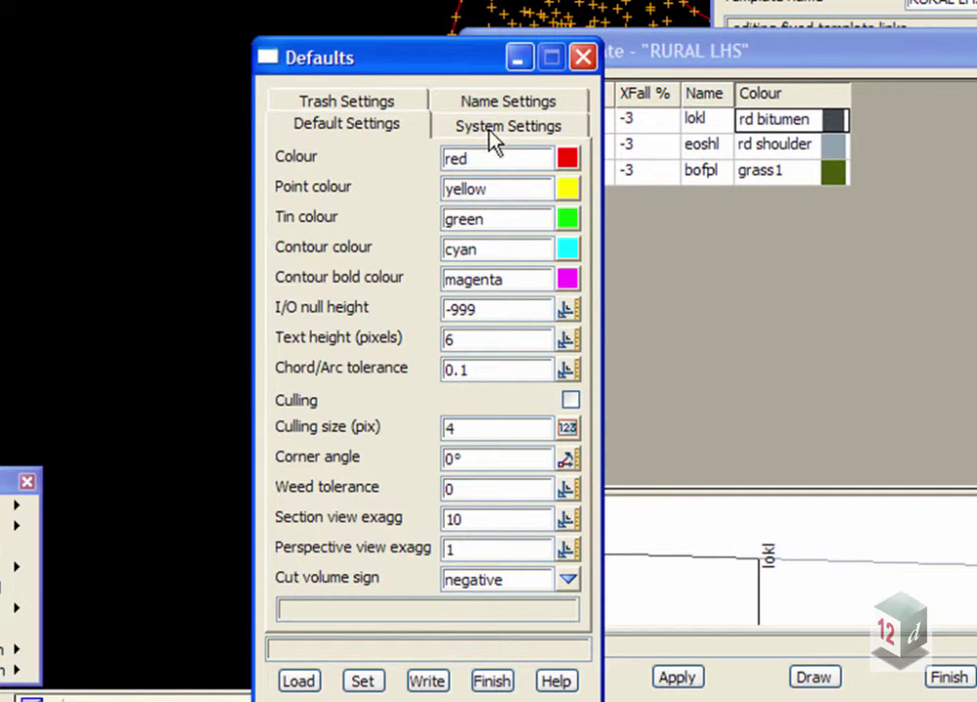
{"action": "left_click", "coordinate": [491, 129]}
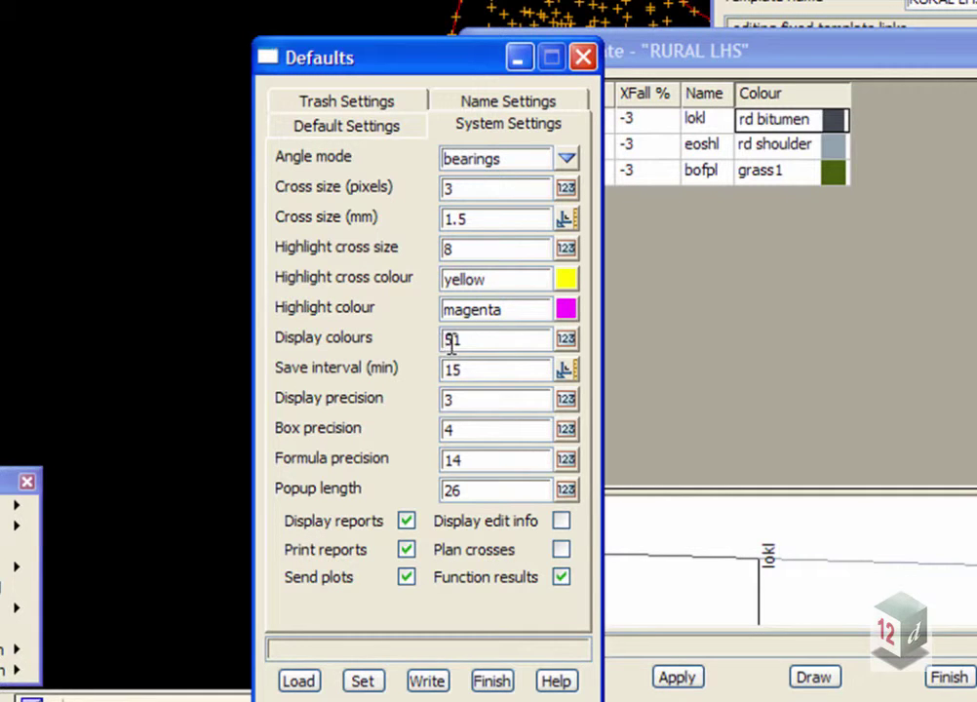
{"action": "left_click", "coordinate": [363, 683]}
{"action": "left_click", "coordinate": [491, 680]}
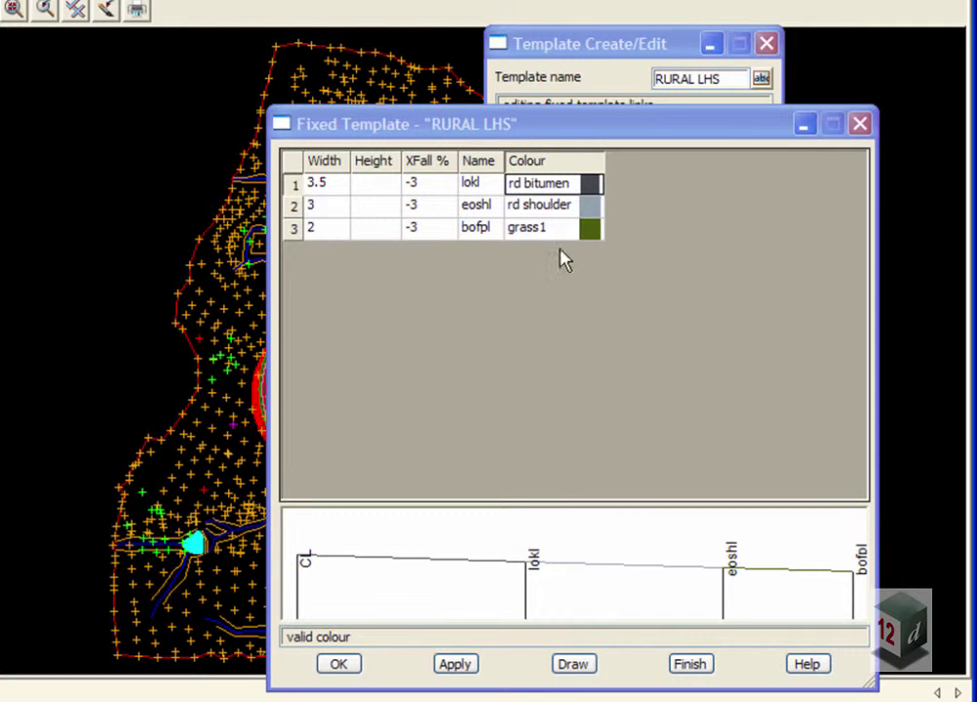
- Close the fixed links table and review the RURAL LHS cut and fill link tables
{"action": "left_click", "coordinate": [693, 667]}
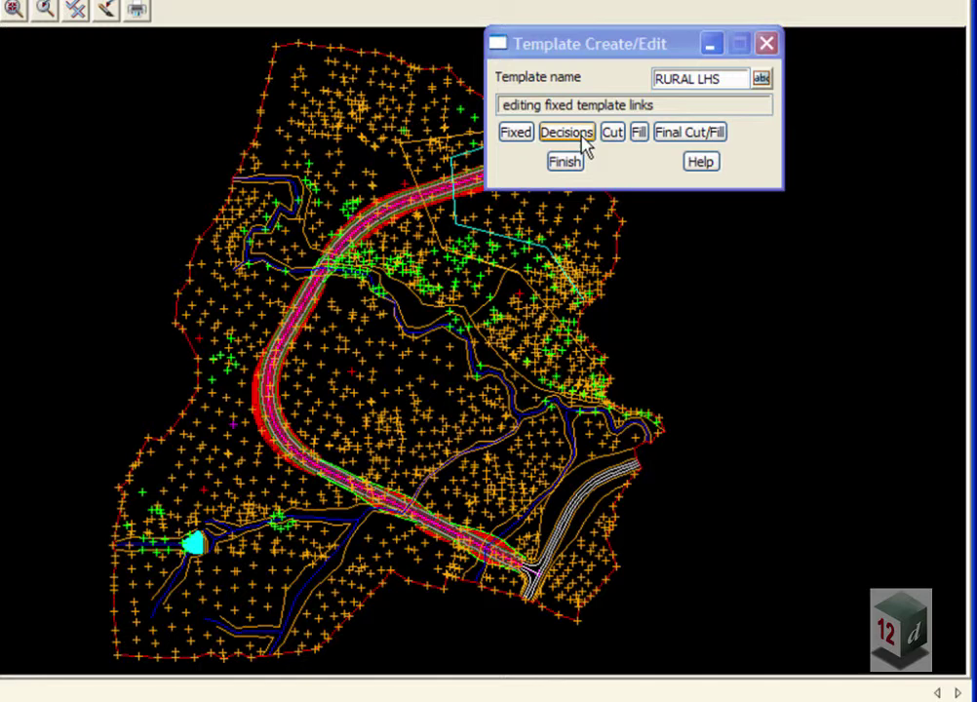
{"action": "left_click", "coordinate": [613, 133]}
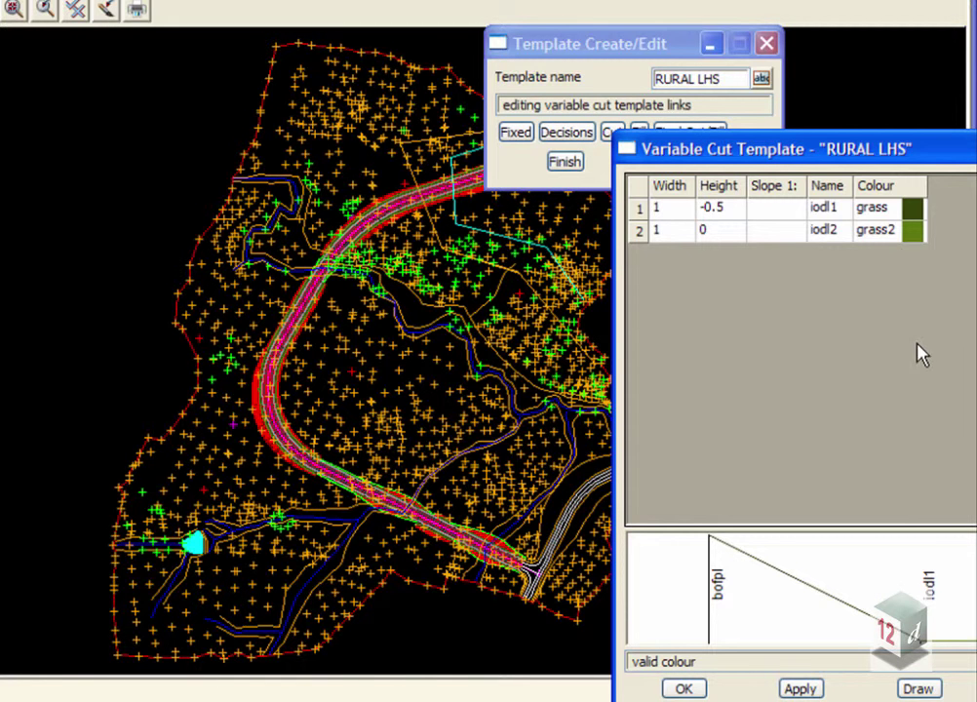
{"action": "left_click_drag", "start_coordinate": [905, 151], "coordinate": [631, 91]}
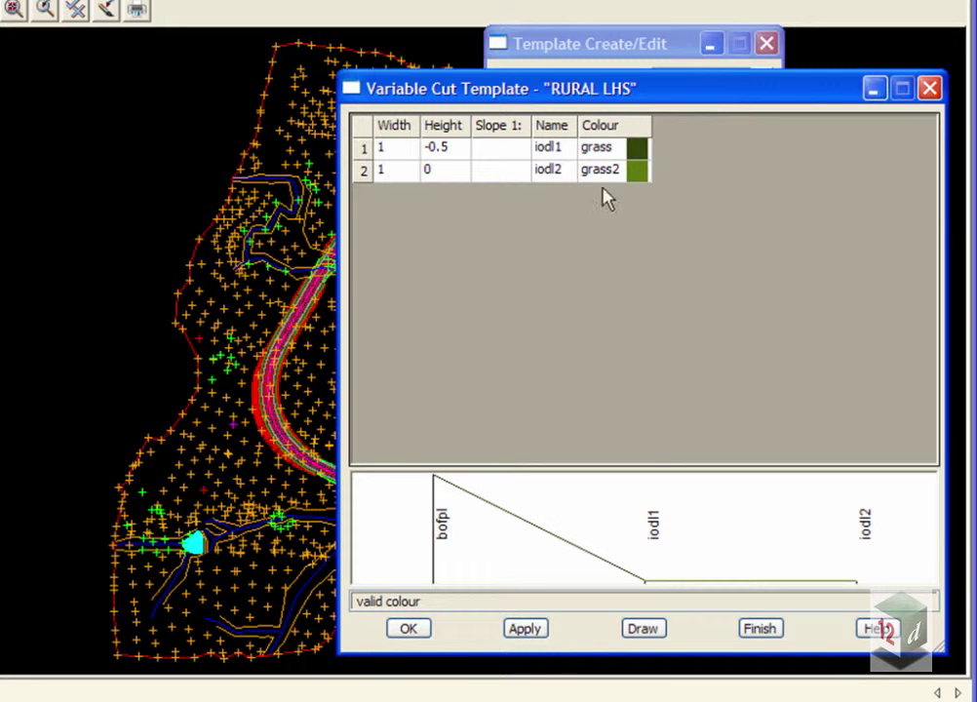
{"action": "left_click", "coordinate": [760, 630]}
{"action": "left_click", "coordinate": [639, 133]}
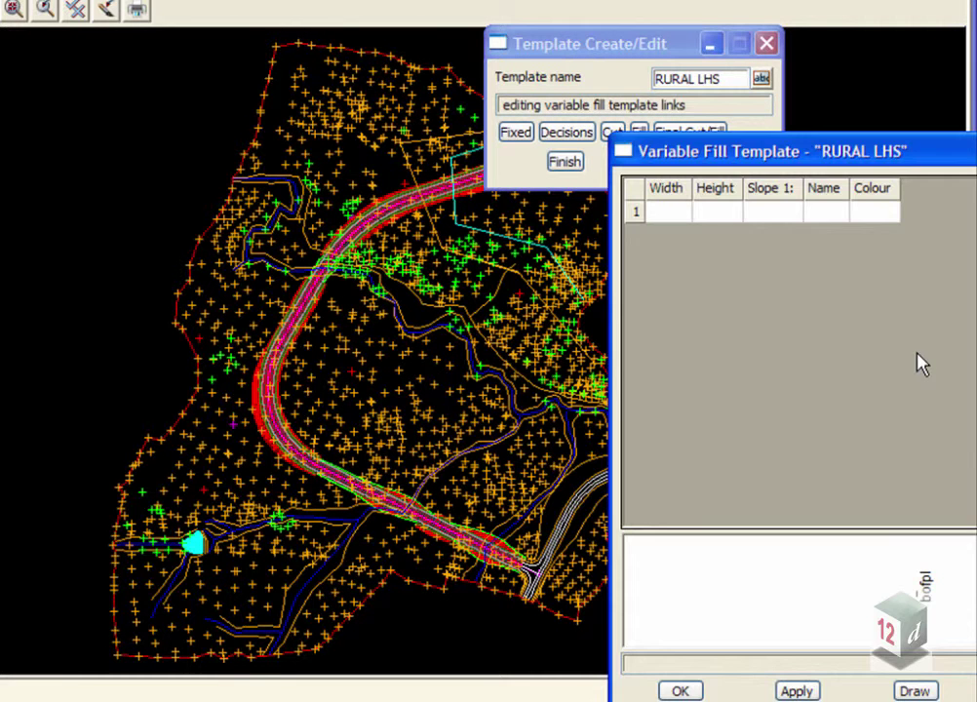
- Accept final cut/fill slopes of 1v in 3 with 100 maximum width, leaving the template unchanged
{"action": "left_click", "coordinate": [691, 134]}
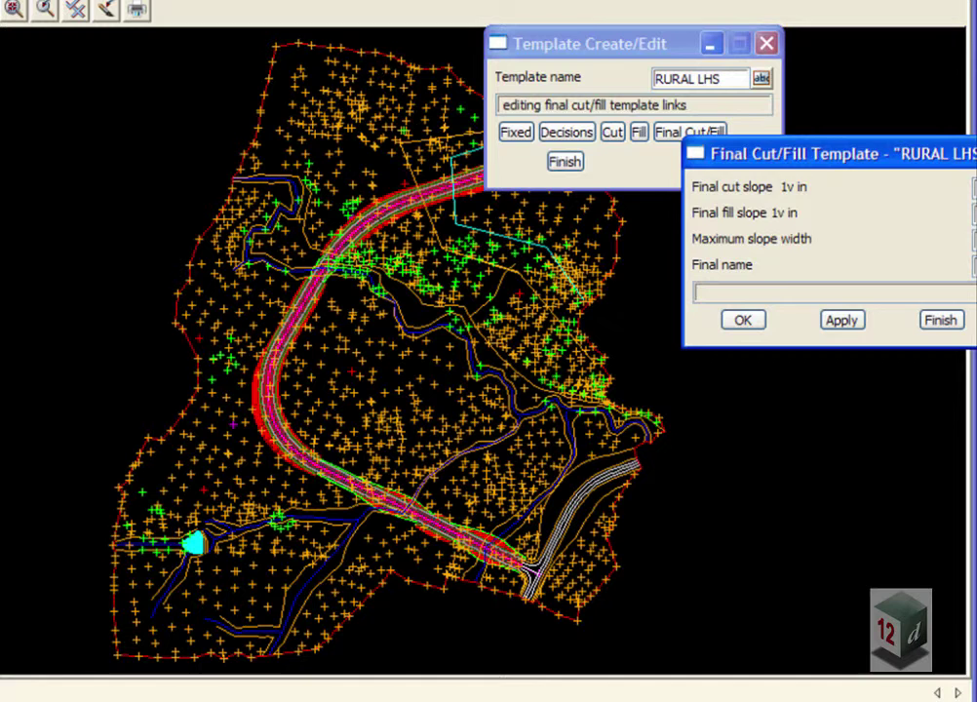
{"action": "left_click_drag", "start_coordinate": [941, 164], "coordinate": [629, 142]}
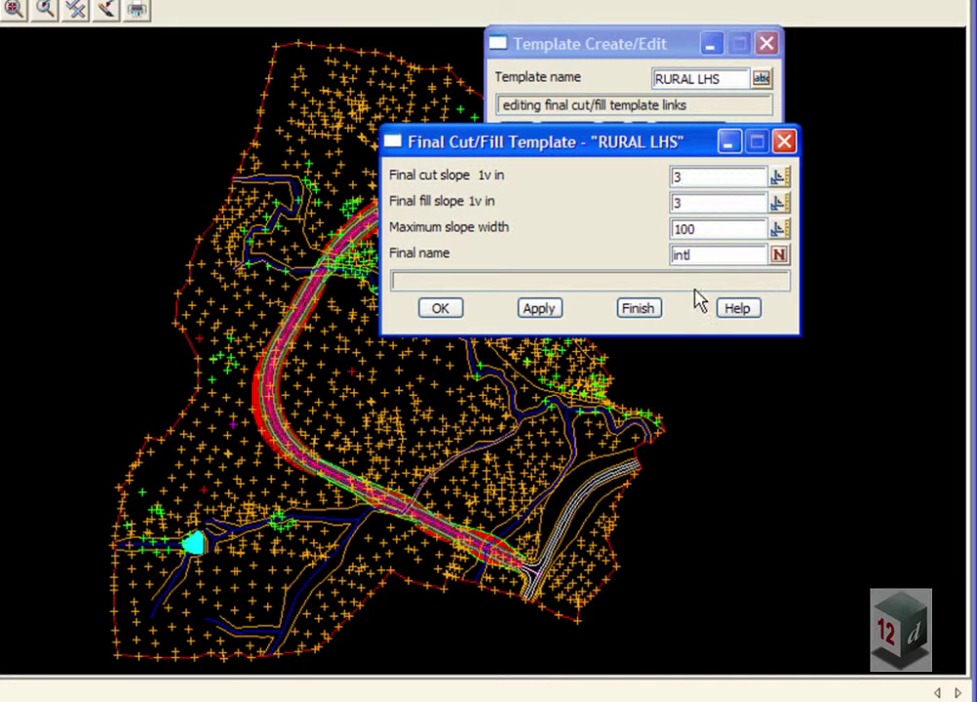
{"action": "left_click", "coordinate": [440, 308]}
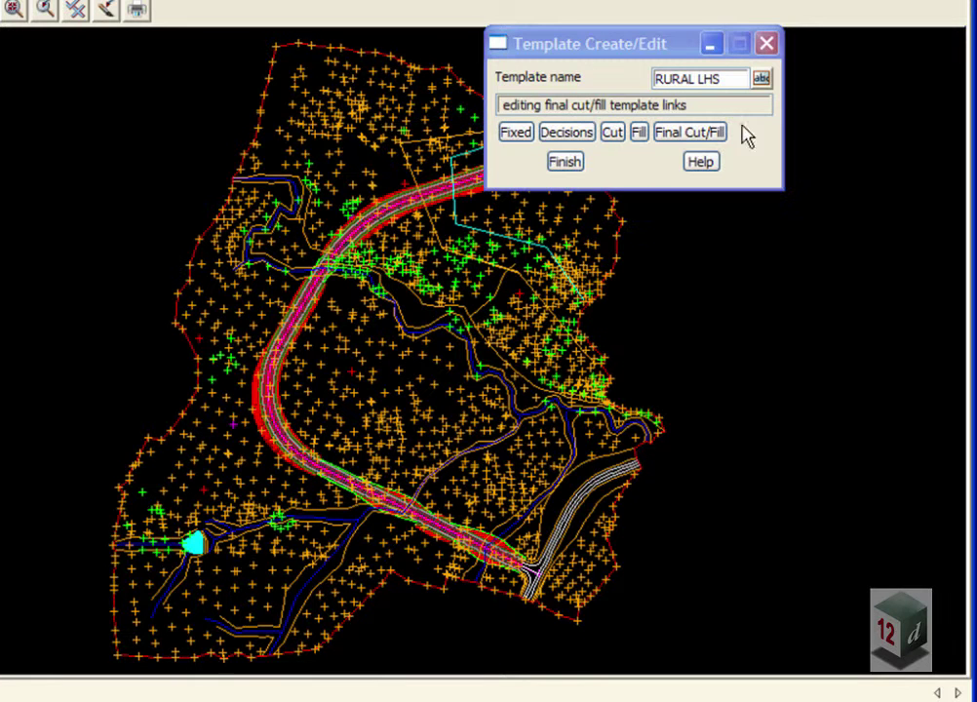
{"action": "left_click", "coordinate": [761, 78]}
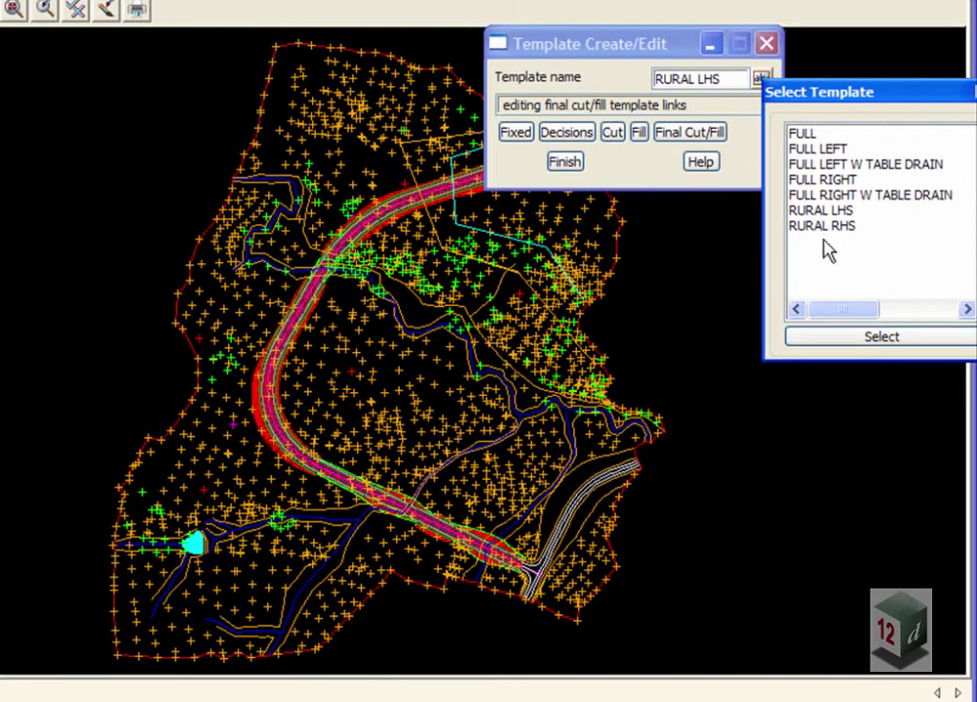
{"action": "left_click", "coordinate": [972, 94]}
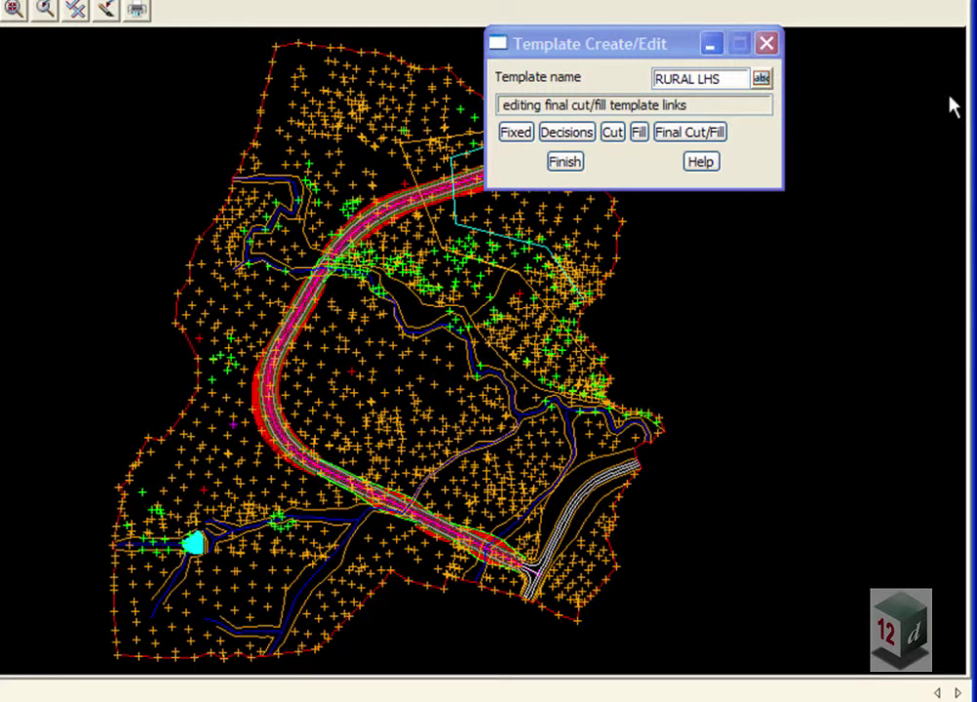
- Finish the template editor and switch to the 3D perspective view of the road corridor
{"action": "left_click", "coordinate": [565, 162]}
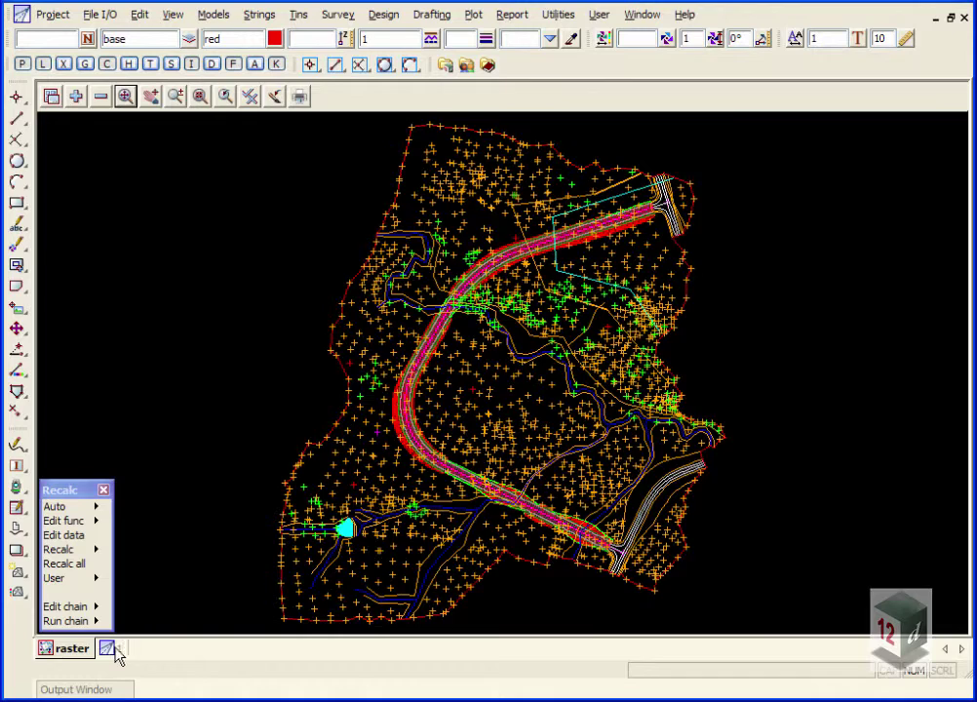
{"action": "left_click", "coordinate": [109, 648]}
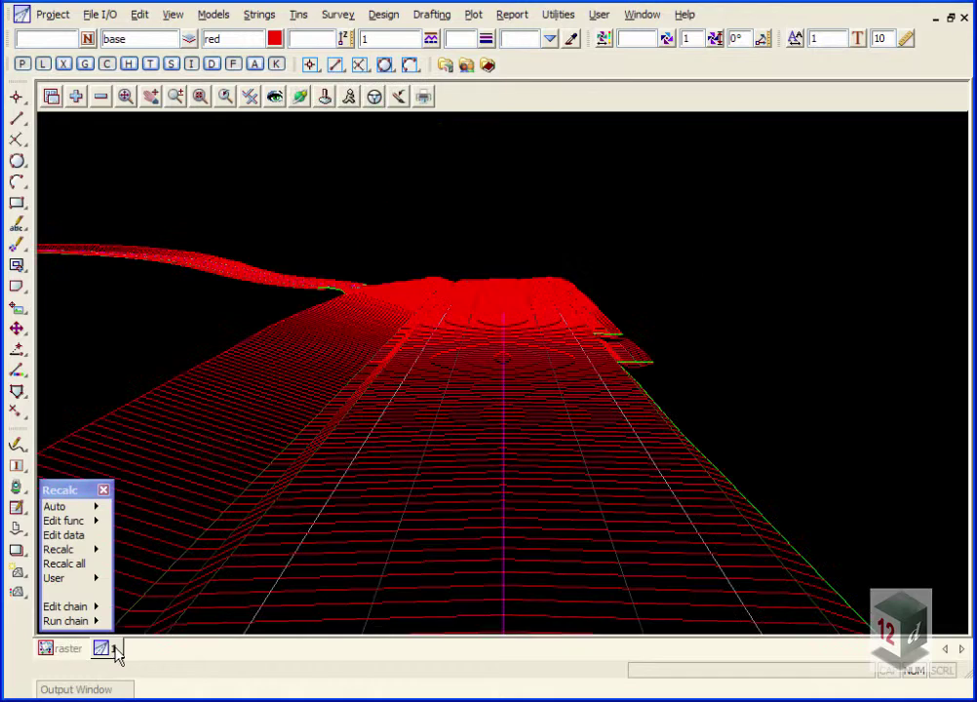
- Drive the 3D view along the ROAD 1 string at 100 kph, stopping past chainage 283
{"action": "left_click", "coordinate": [373, 96]}
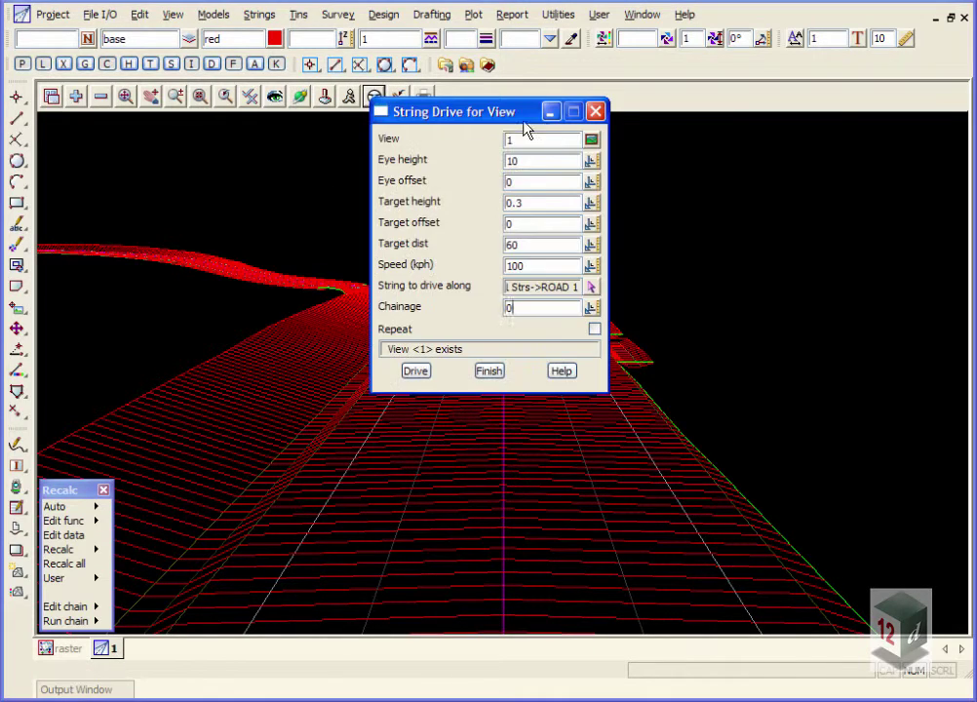
{"action": "left_click_drag", "start_coordinate": [411, 108], "coordinate": [759, 99]}
{"action": "left_click", "coordinate": [762, 356]}
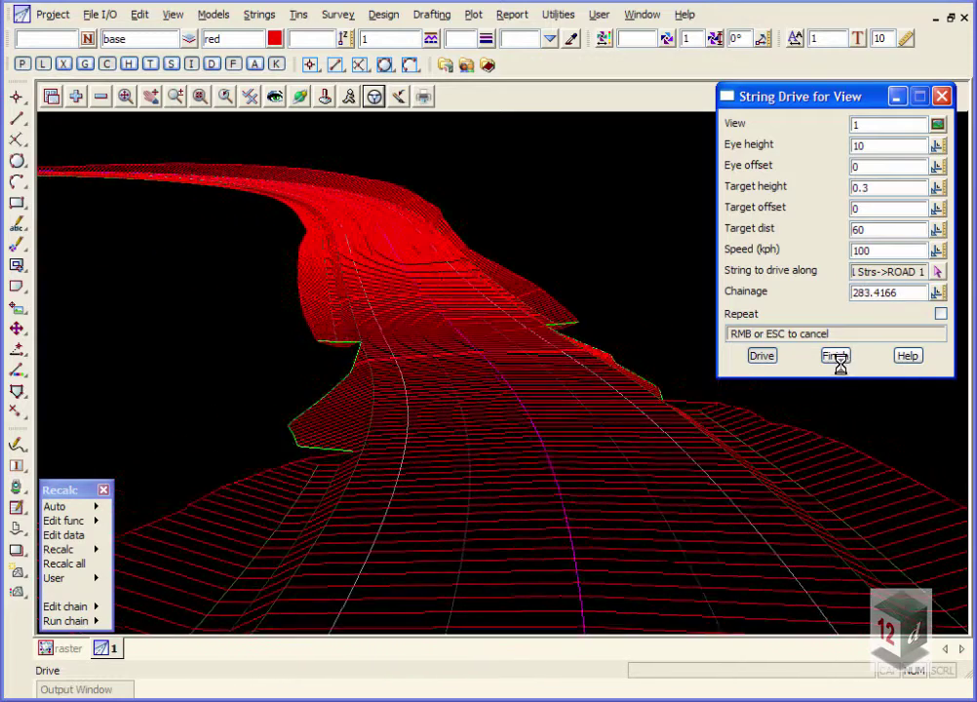
{"action": "left_click", "coordinate": [836, 356]}
{"action": "left_click", "coordinate": [942, 96]}
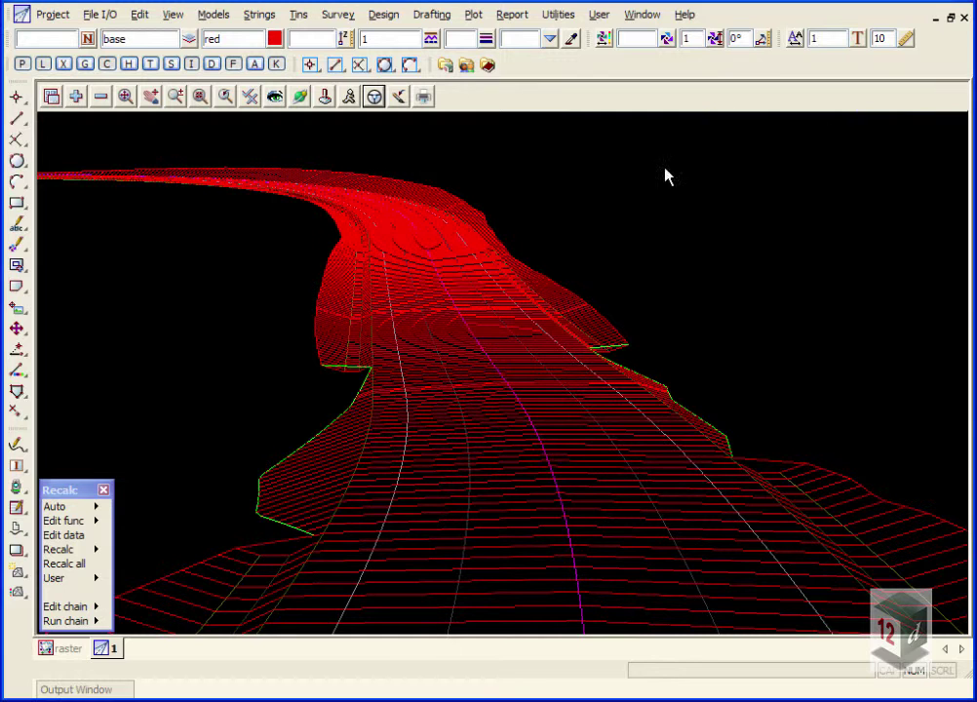
- Return to the raster plan view and open the Strings menu for raster commands
{"action": "left_click", "coordinate": [61, 648]}
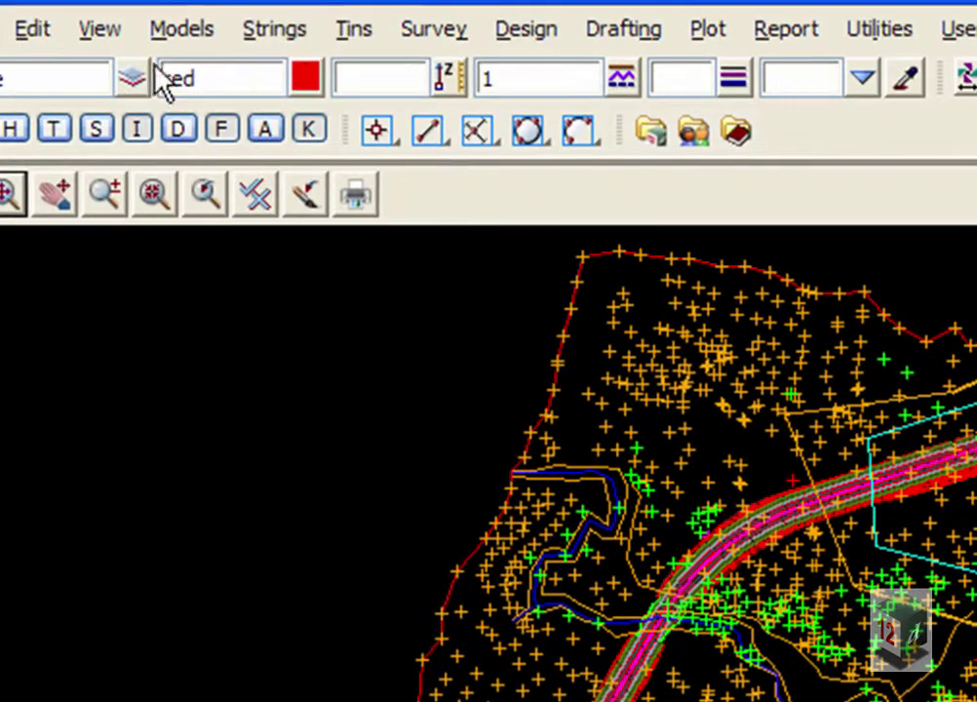
{"action": "left_click", "coordinate": [275, 30]}
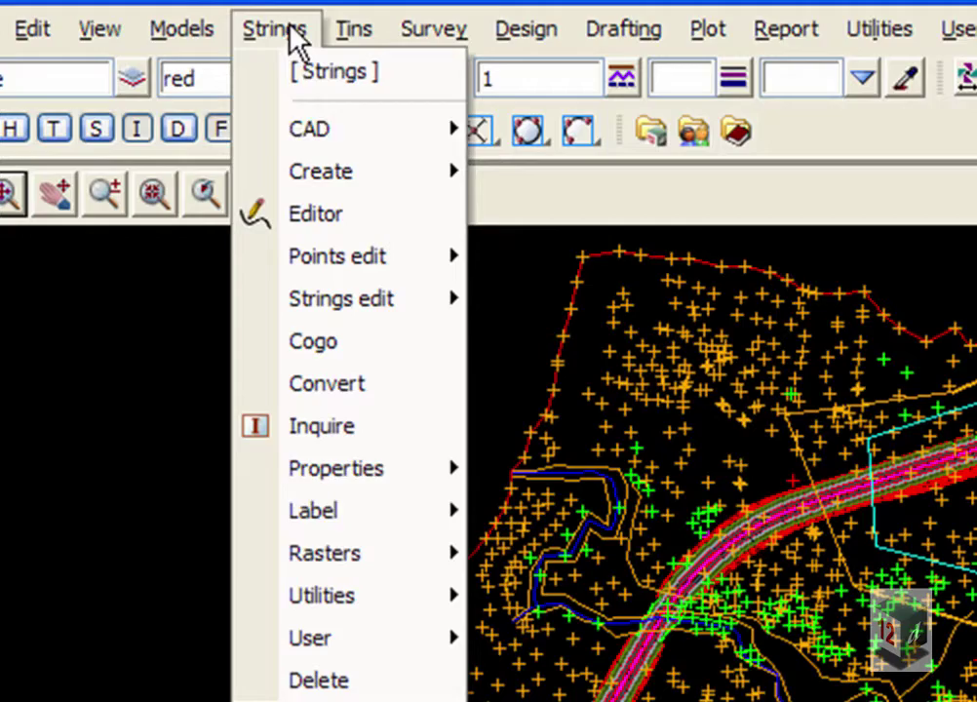
- Create a raster element from TIFF image train1064.tif (1500 by 1500 pixels, 24-bit)
{"action": "mouse_move", "coordinate": [353, 558]}
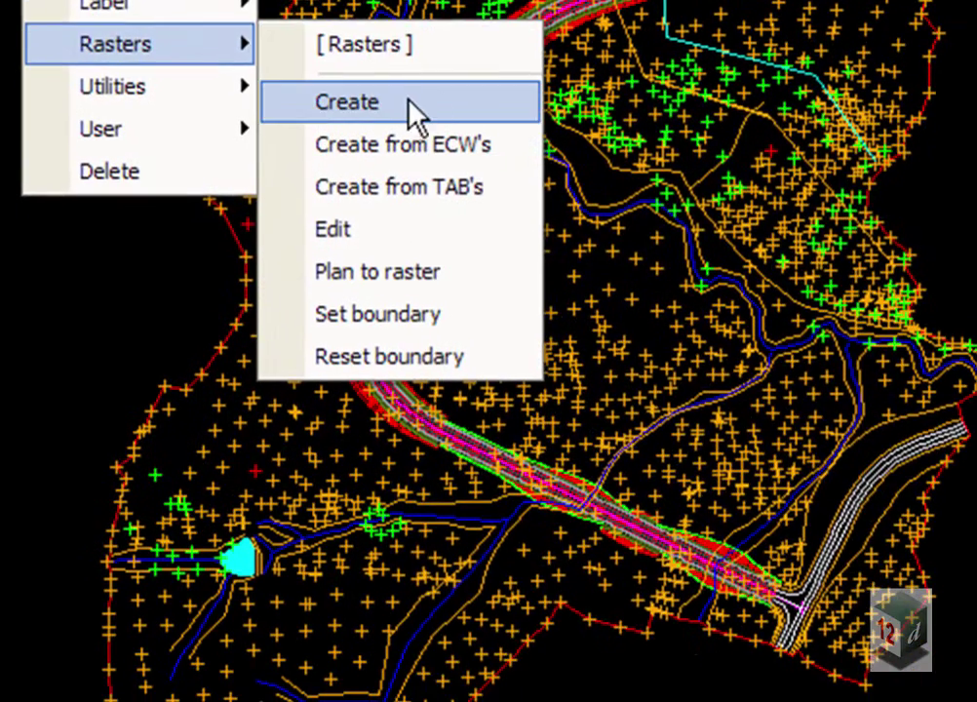
{"action": "left_click", "coordinate": [404, 101]}
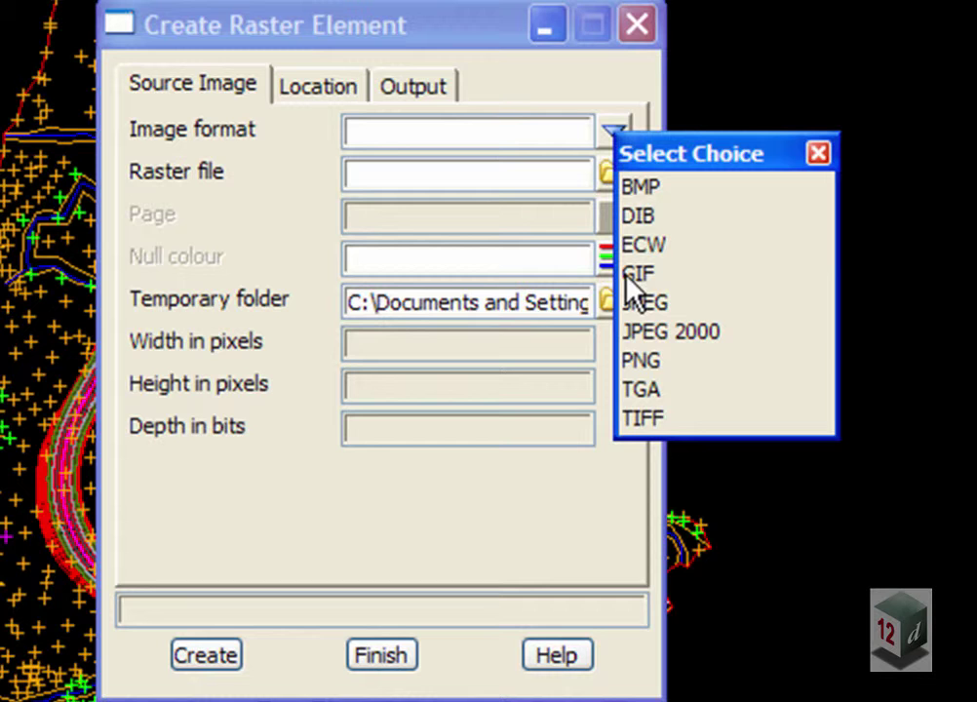
{"action": "left_click", "coordinate": [649, 419]}
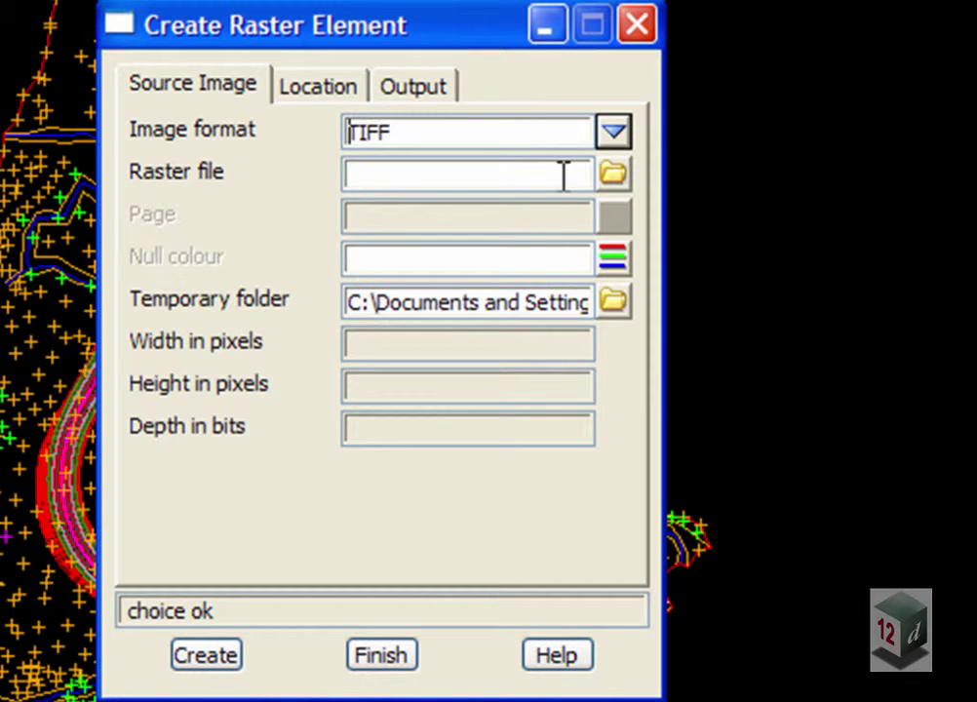
{"action": "left_click", "coordinate": [614, 176]}
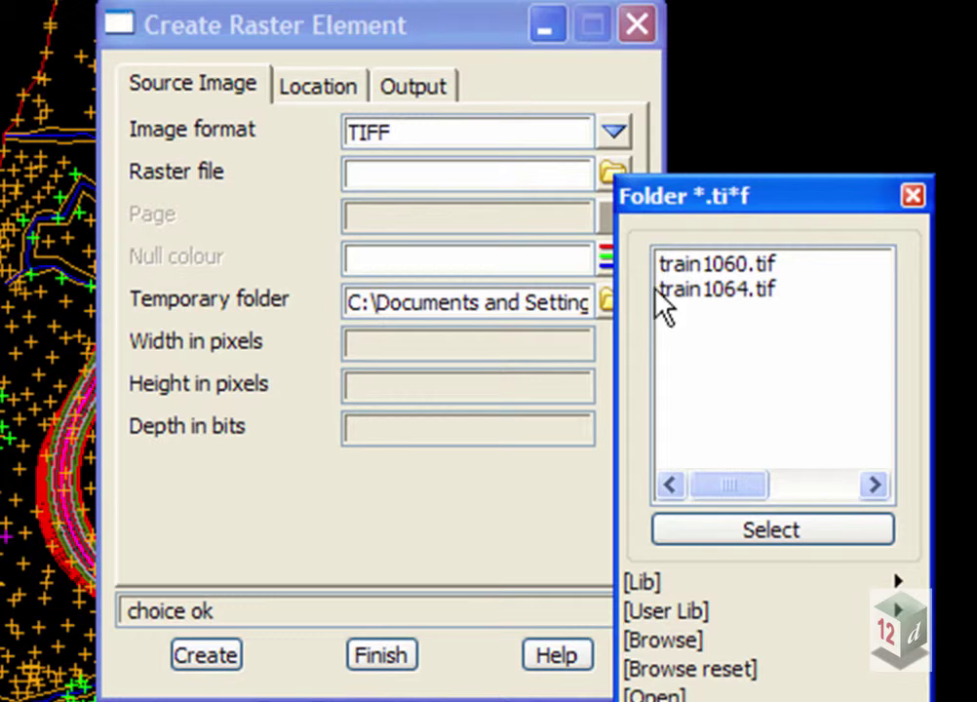
{"action": "double_click", "coordinate": [721, 293]}
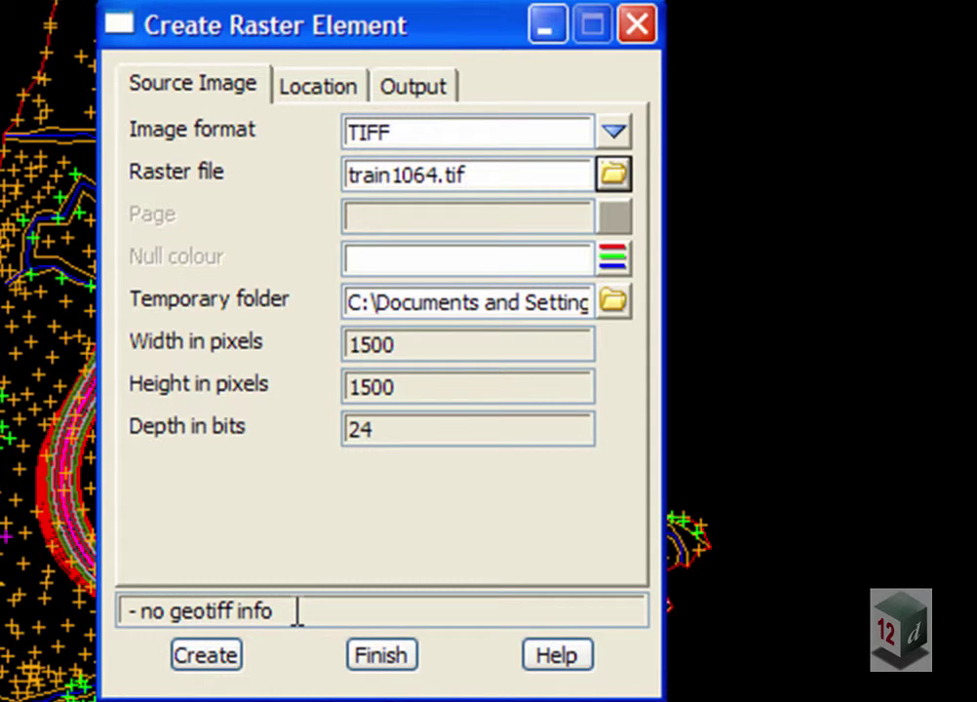
- Locate the raster with ESRI world file train1064.tfw, giving origin 42500.5, 36499.5
{"action": "left_click", "coordinate": [310, 86]}
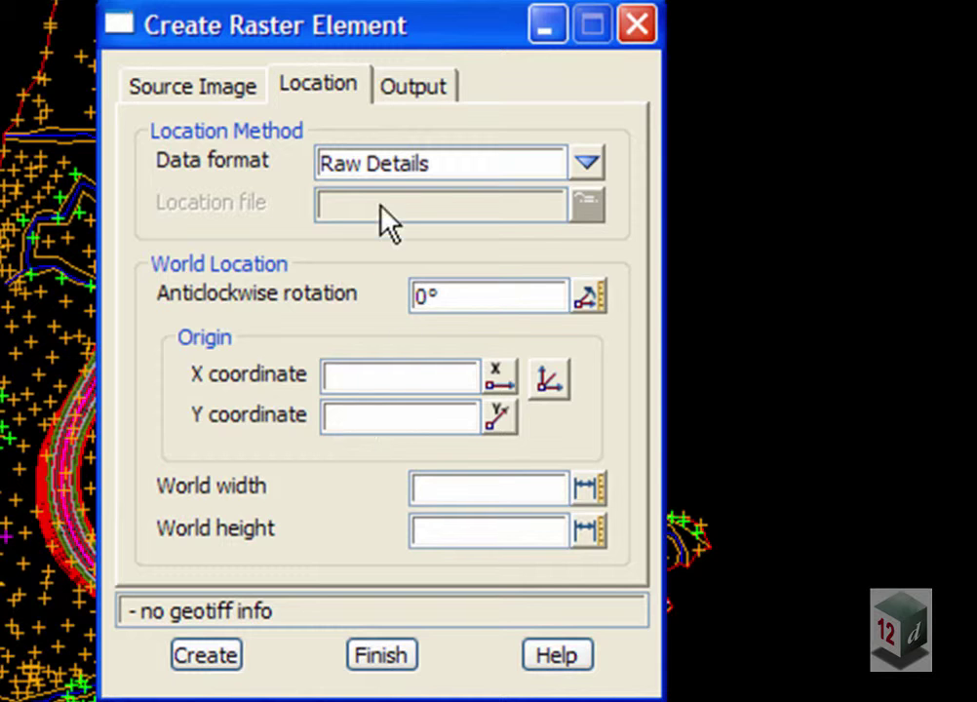
{"action": "left_click", "coordinate": [586, 163]}
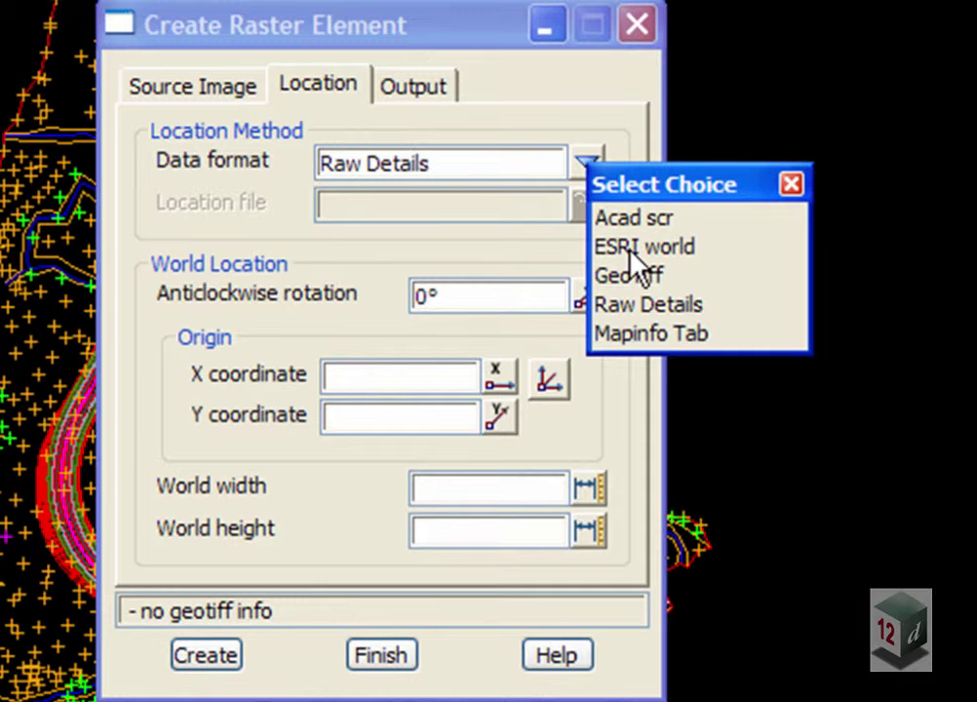
{"action": "left_click", "coordinate": [673, 249]}
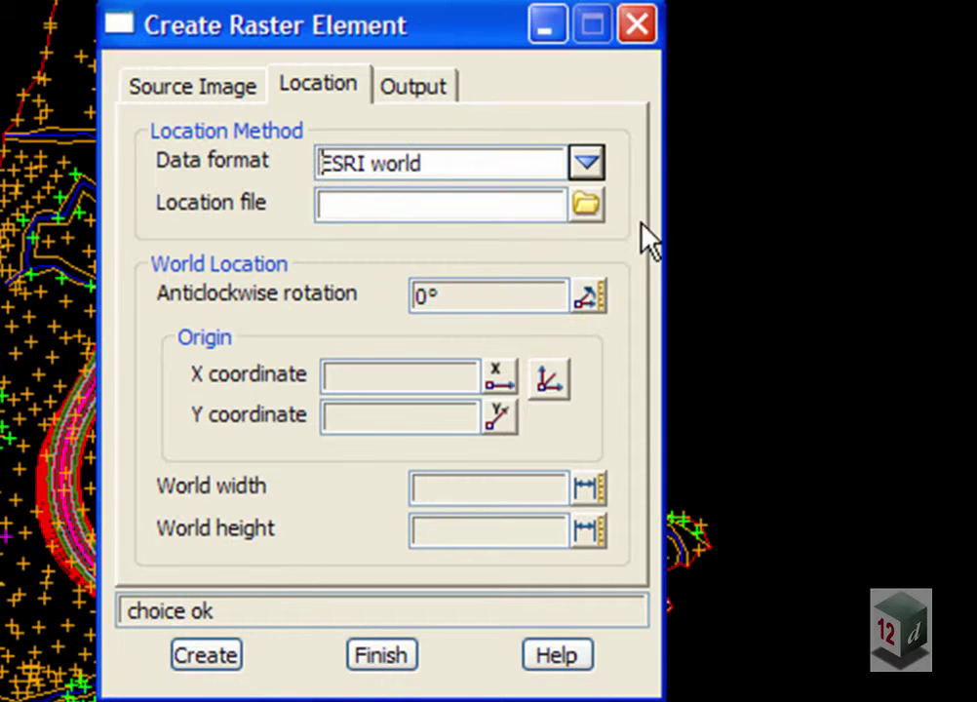
{"action": "left_click", "coordinate": [593, 206]}
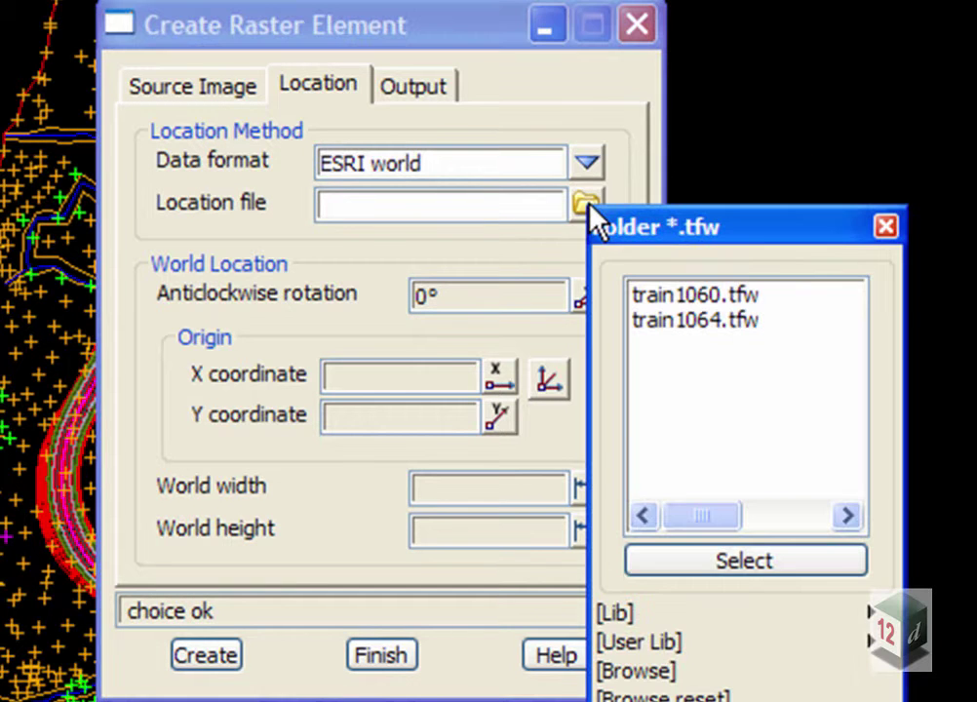
{"action": "double_click", "coordinate": [660, 322]}
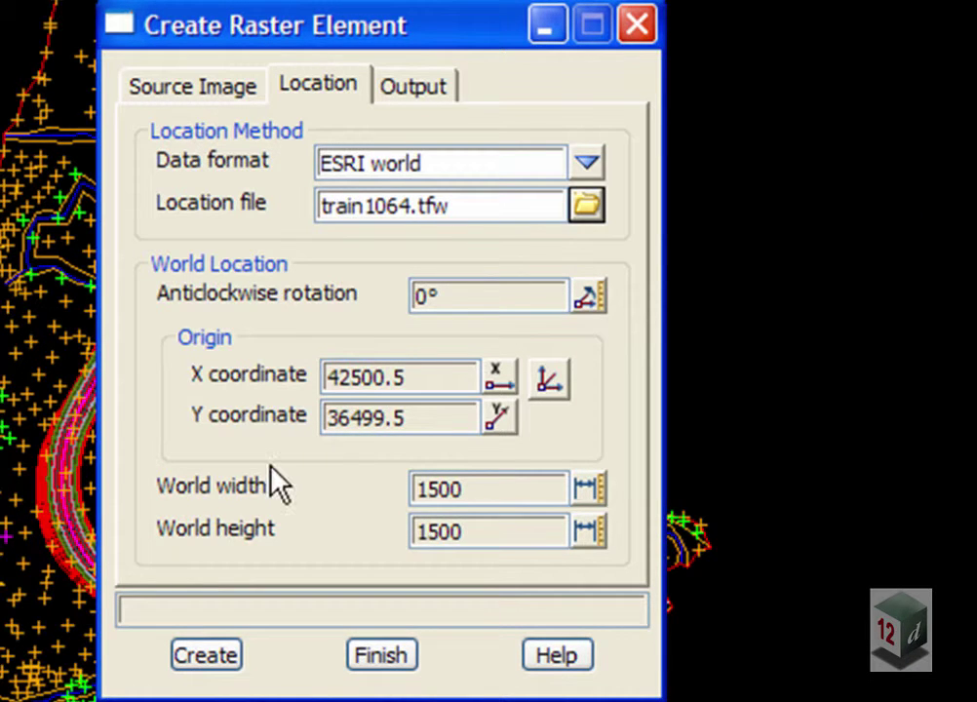
- Create raster train1064 in model rasters and close the Create Raster dialog
{"action": "left_click", "coordinate": [427, 91]}
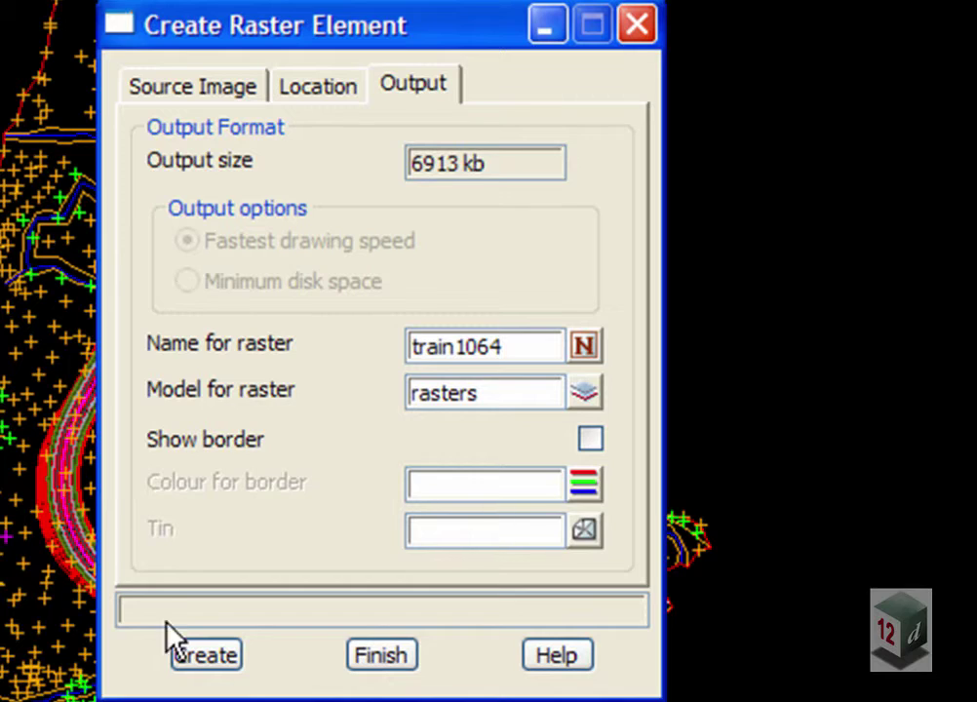
{"action": "left_click", "coordinate": [202, 655]}
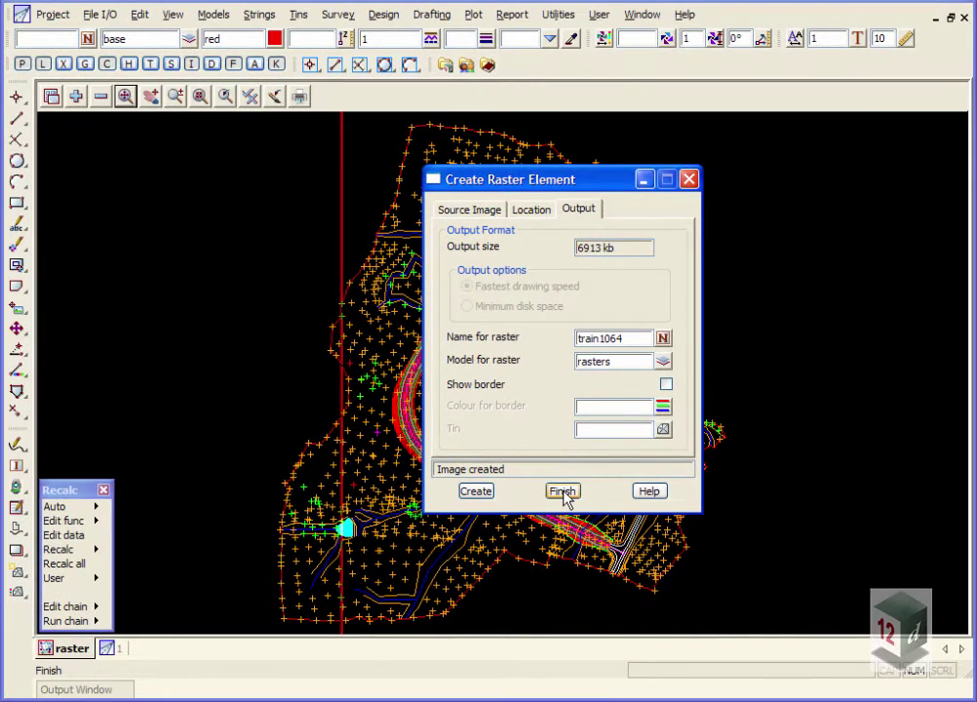
{"action": "left_click", "coordinate": [563, 491]}
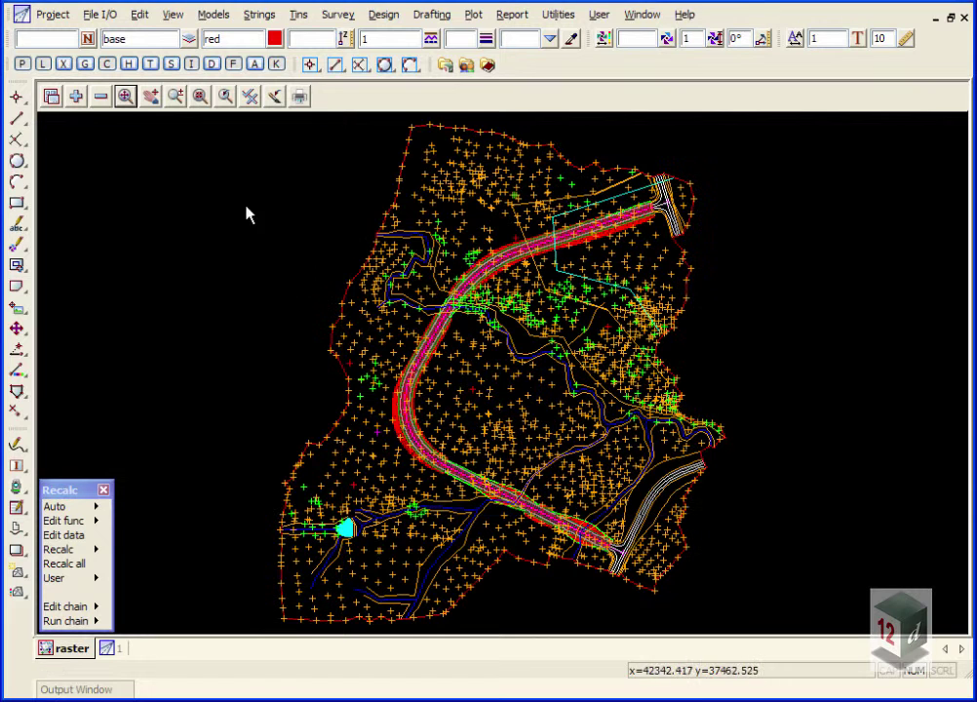
- Add the rasters model to the plan view to display the train1064 aerial photo
{"action": "left_click", "coordinate": [75, 96]}
{"action": "left_click", "coordinate": [116, 194]}
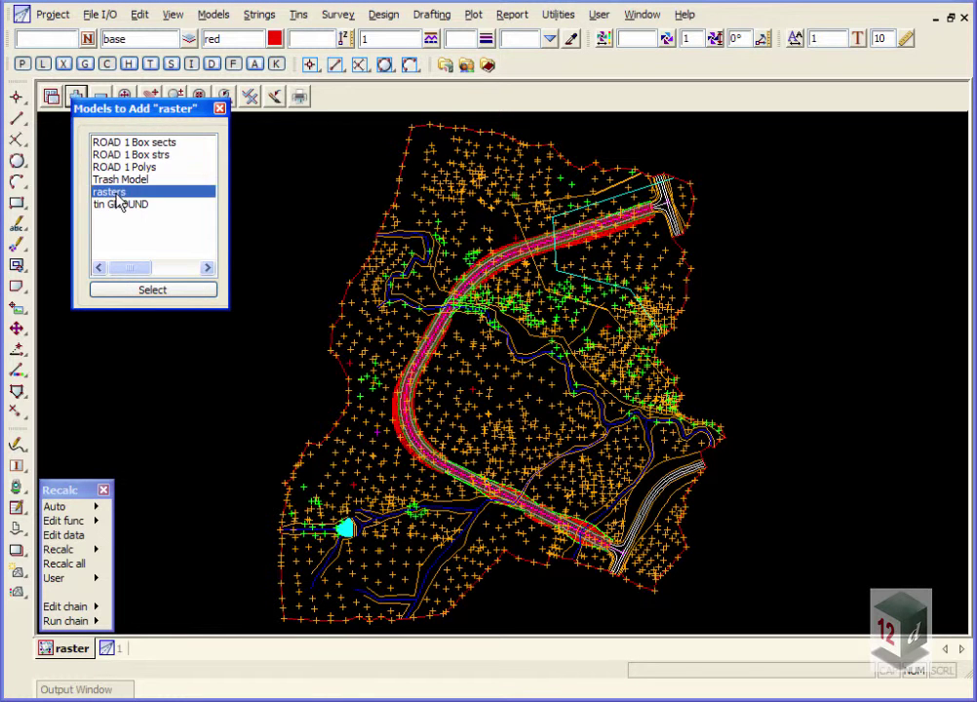
{"action": "double_click", "coordinate": [117, 195]}
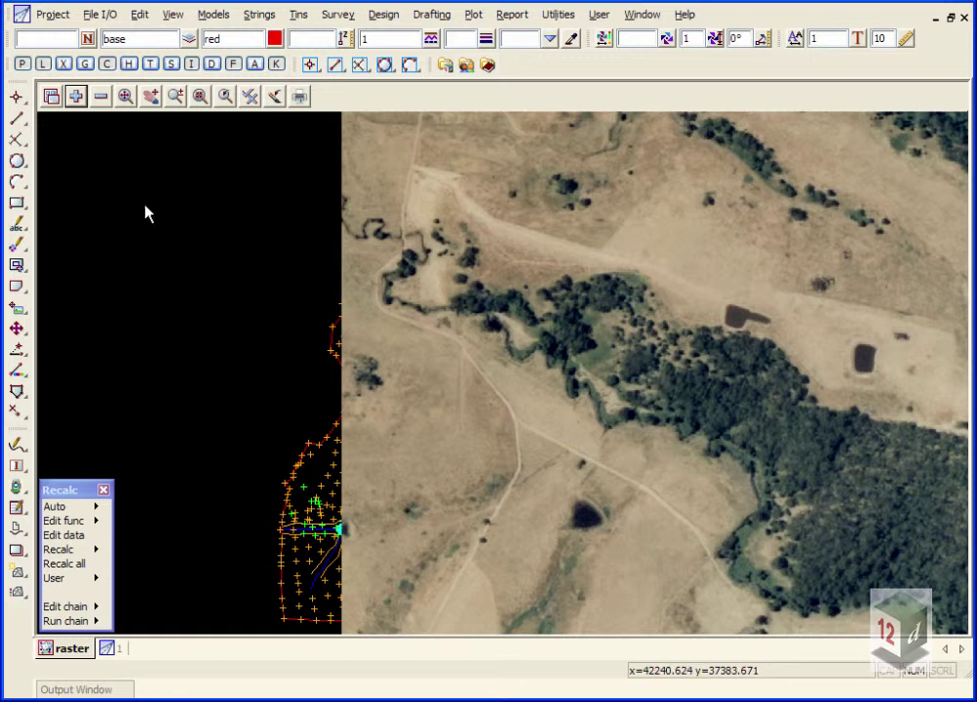
- Move the 'rasters' model down to row 17, last in the view's Model order, and finish
{"action": "left_click", "coordinate": [51, 97]}
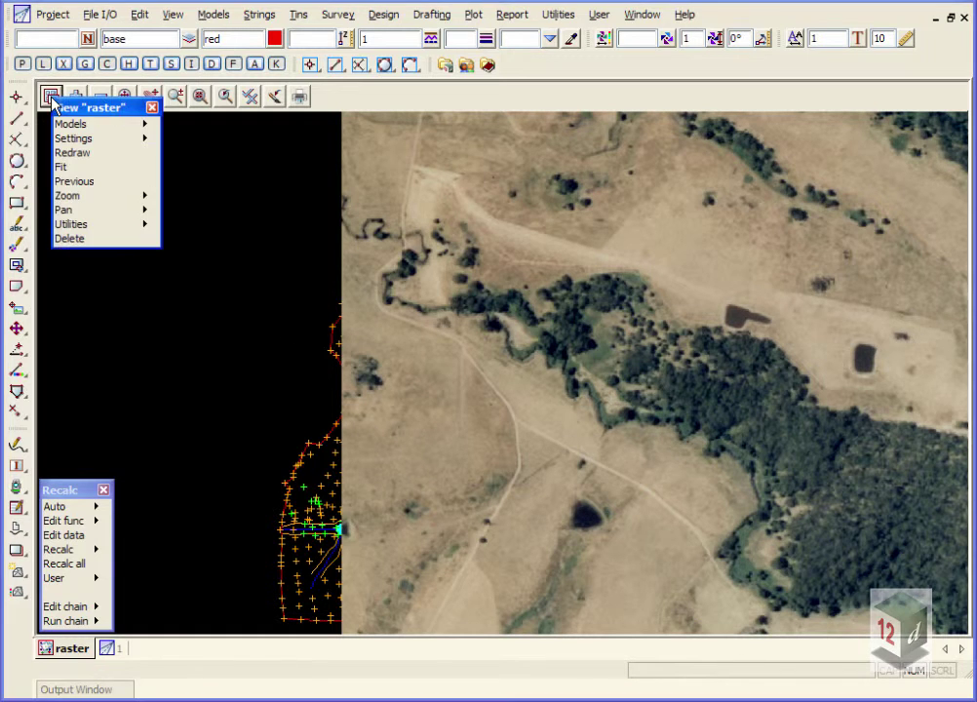
{"action": "left_click", "coordinate": [113, 129]}
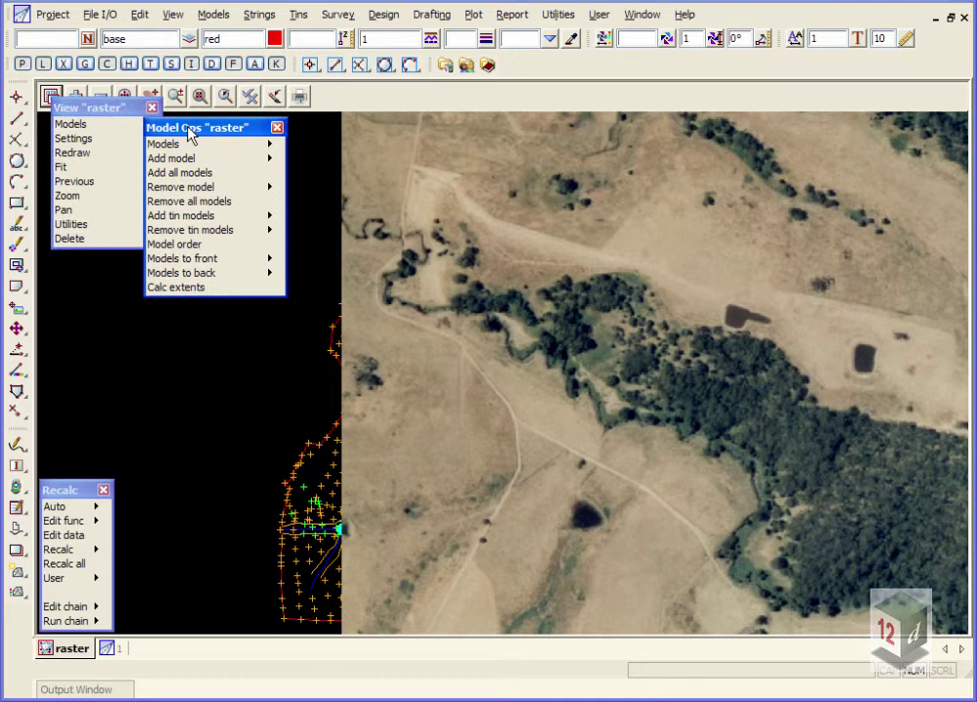
{"action": "left_click", "coordinate": [177, 245]}
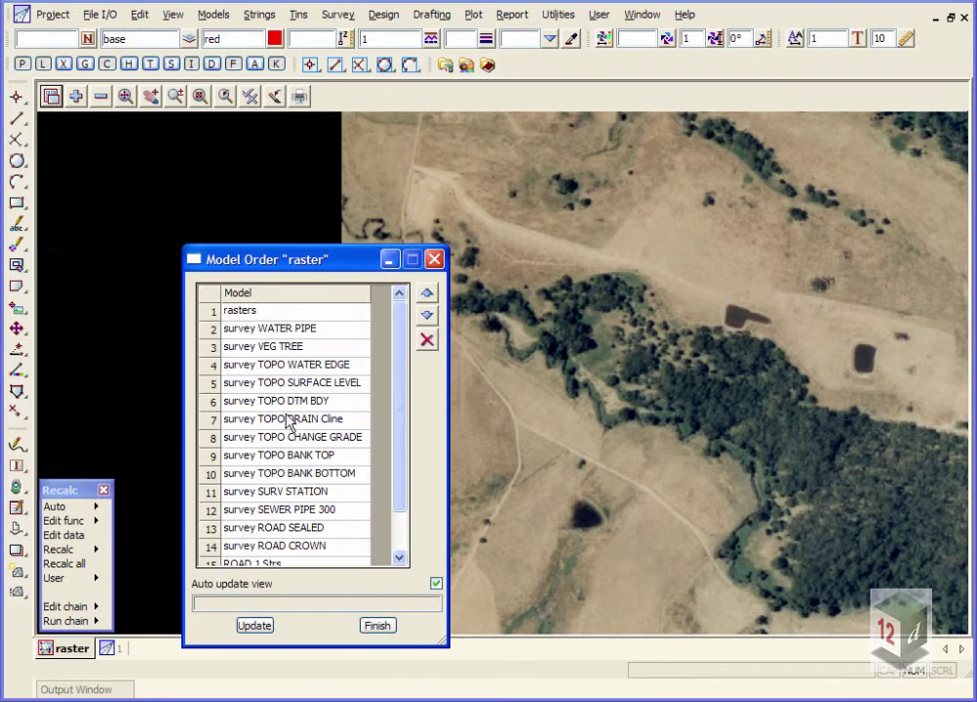
{"action": "left_click_drag", "start_coordinate": [280, 275], "coordinate": [148, 155]}
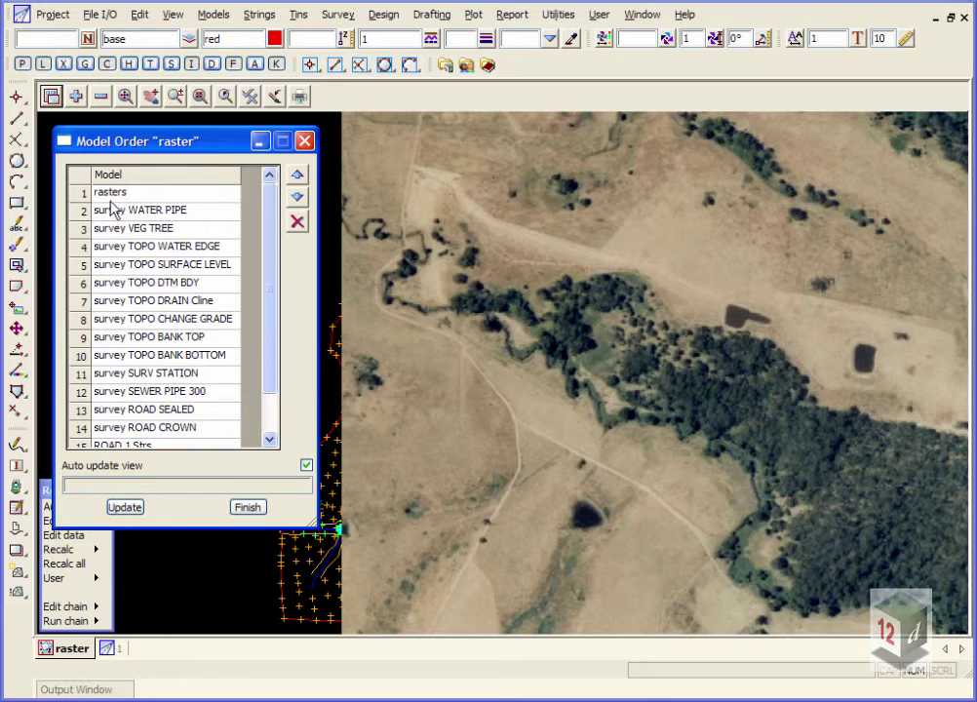
{"action": "left_click", "coordinate": [105, 198]}
{"action": "left_click", "coordinate": [298, 196]}
{"action": "left_click", "coordinate": [298, 196]}
{"action": "left_click", "coordinate": [297, 196]}
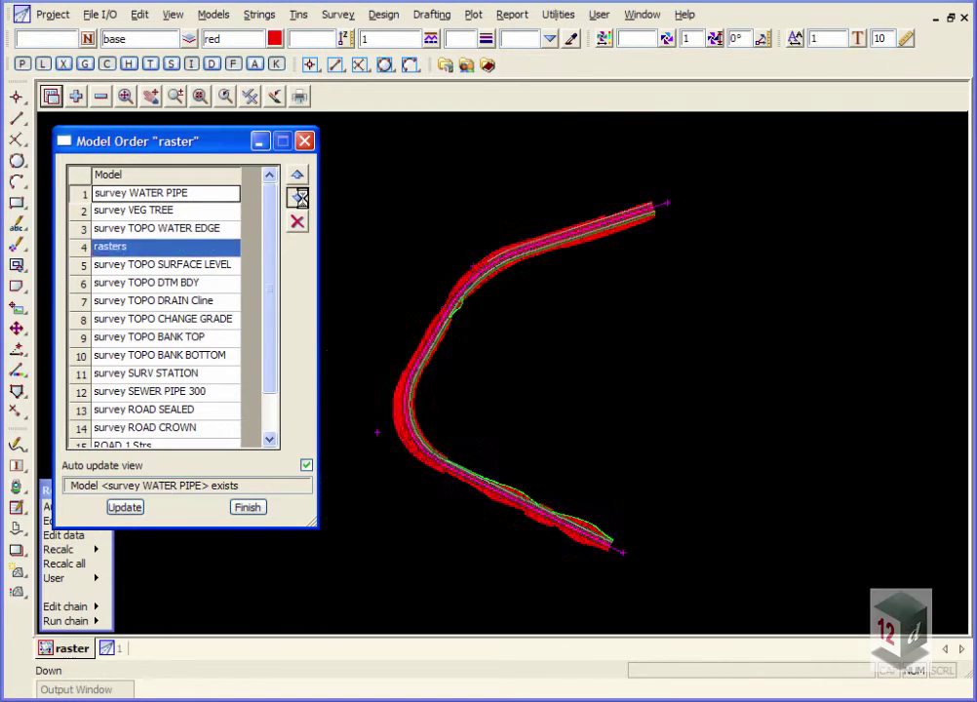
{"action": "left_click", "coordinate": [298, 196]}
{"action": "left_click", "coordinate": [297, 196]}
{"action": "left_click", "coordinate": [297, 196]}
{"action": "left_click", "coordinate": [298, 196]}
{"action": "left_click", "coordinate": [297, 196]}
{"action": "left_click", "coordinate": [298, 197]}
{"action": "left_click", "coordinate": [297, 197]}
{"action": "left_click", "coordinate": [297, 197]}
{"action": "left_click", "coordinate": [297, 197]}
{"action": "left_click", "coordinate": [298, 197]}
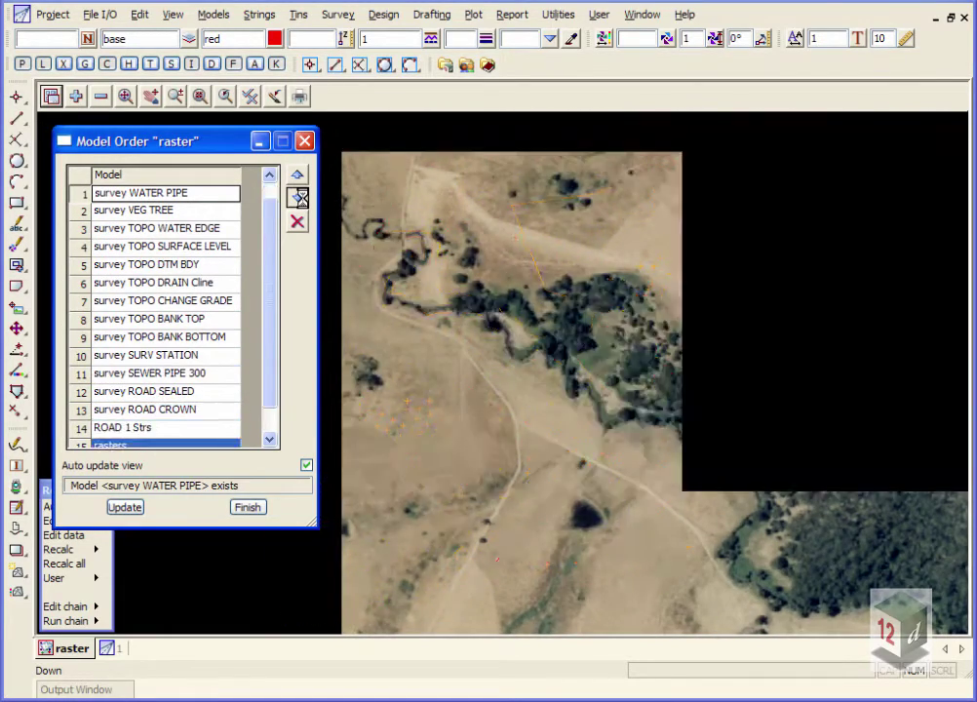
{"action": "left_click", "coordinate": [297, 197]}
{"action": "left_click", "coordinate": [297, 197]}
{"action": "left_click", "coordinate": [298, 197]}
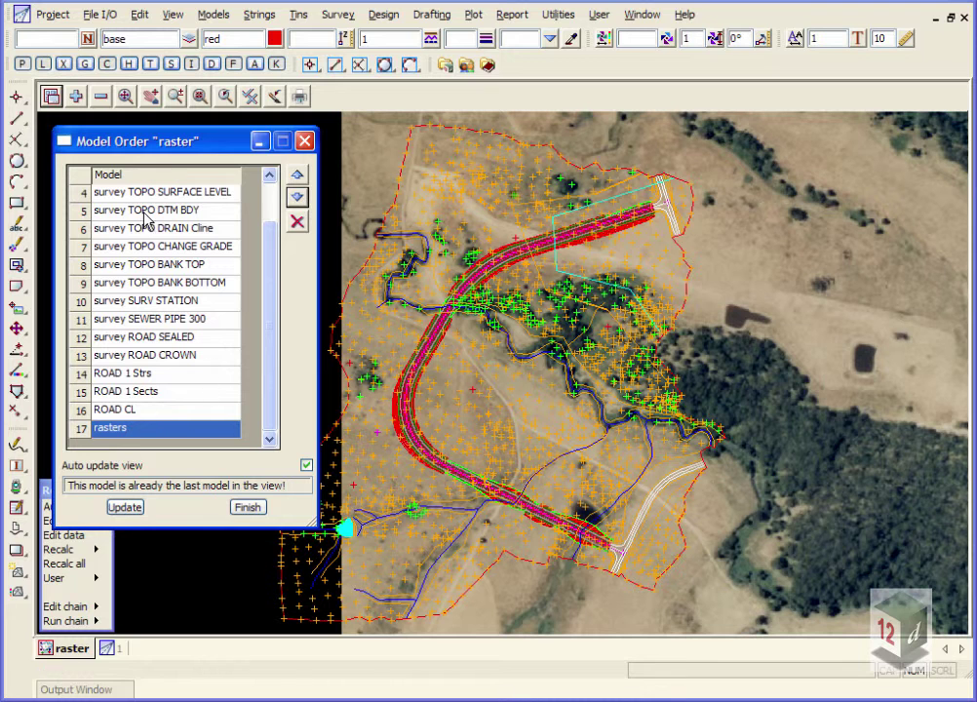
{"action": "left_click", "coordinate": [248, 509]}
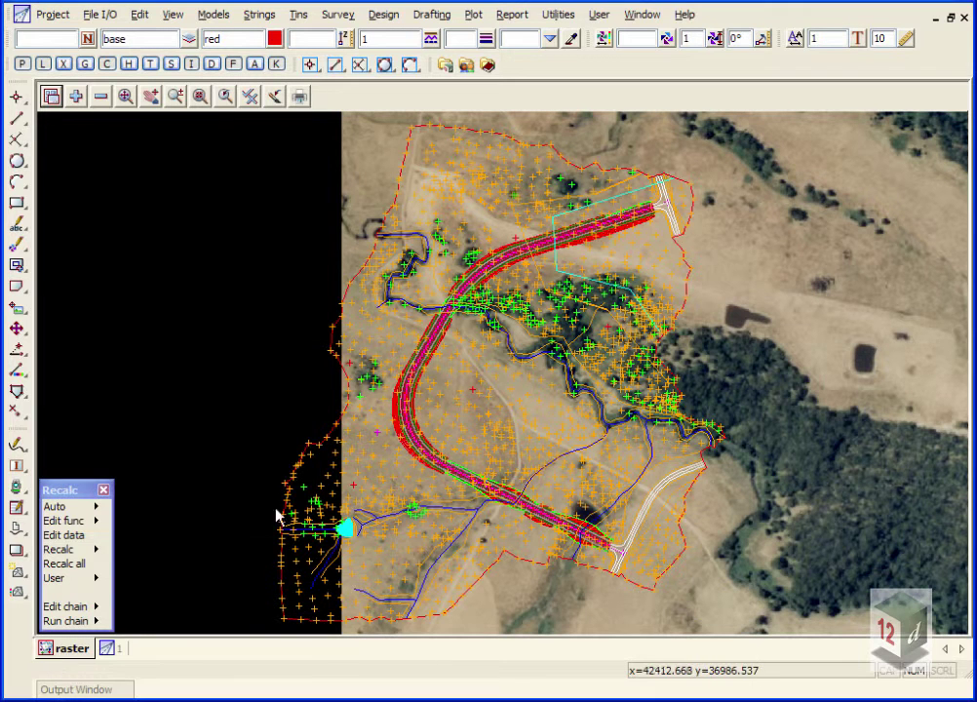